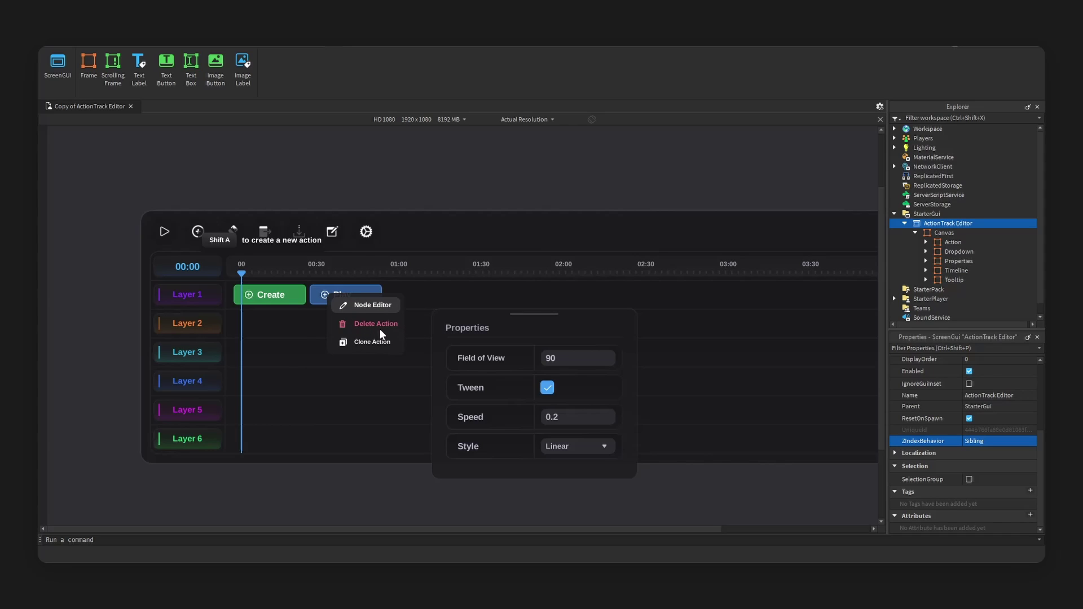
Try a red fill and an orange outline on the green Create tile
click(944, 233)
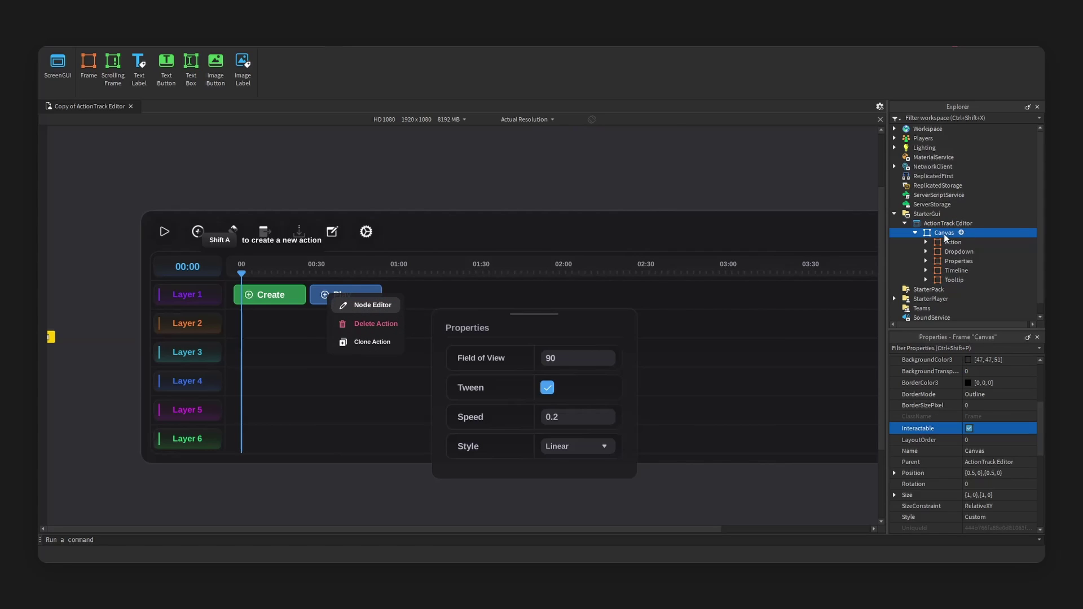
click(296, 298)
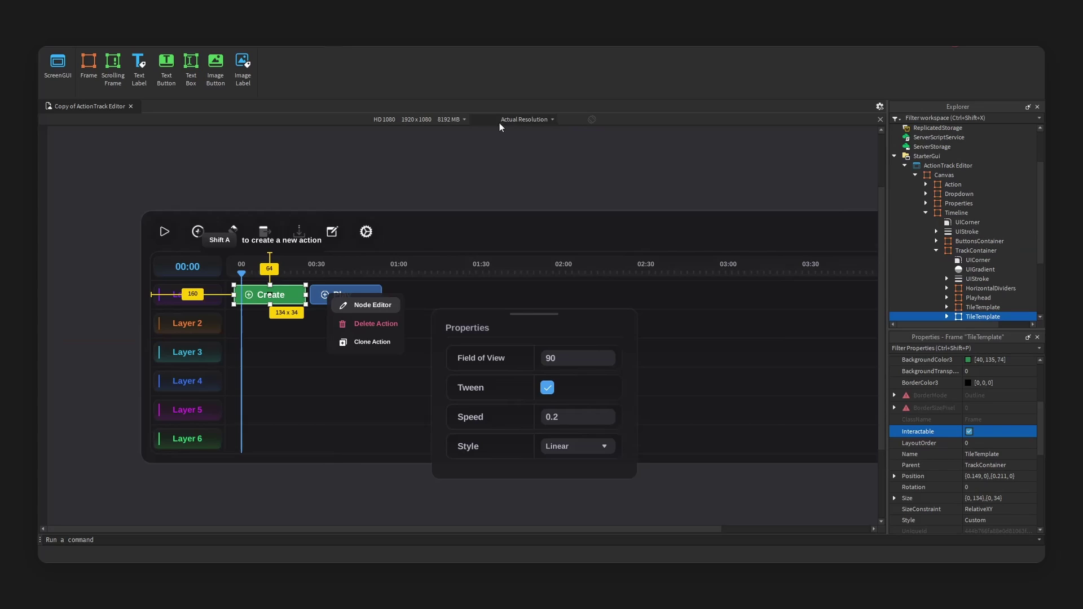
scroll(978, 268, down, 2)
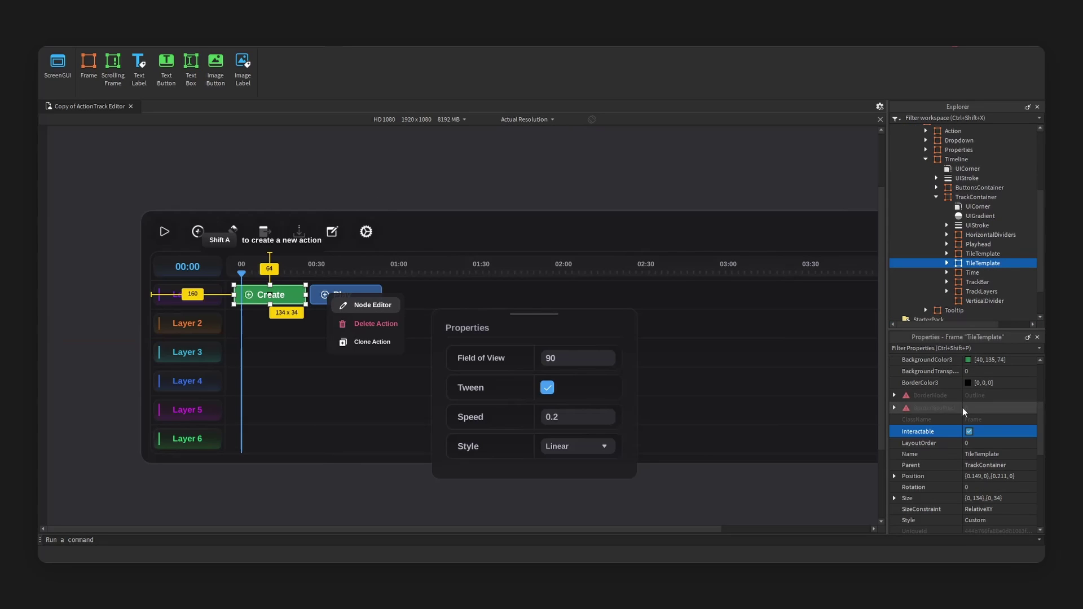
scroll(965, 429, up, 4)
click(969, 463)
drag(575, 186, 678, 233)
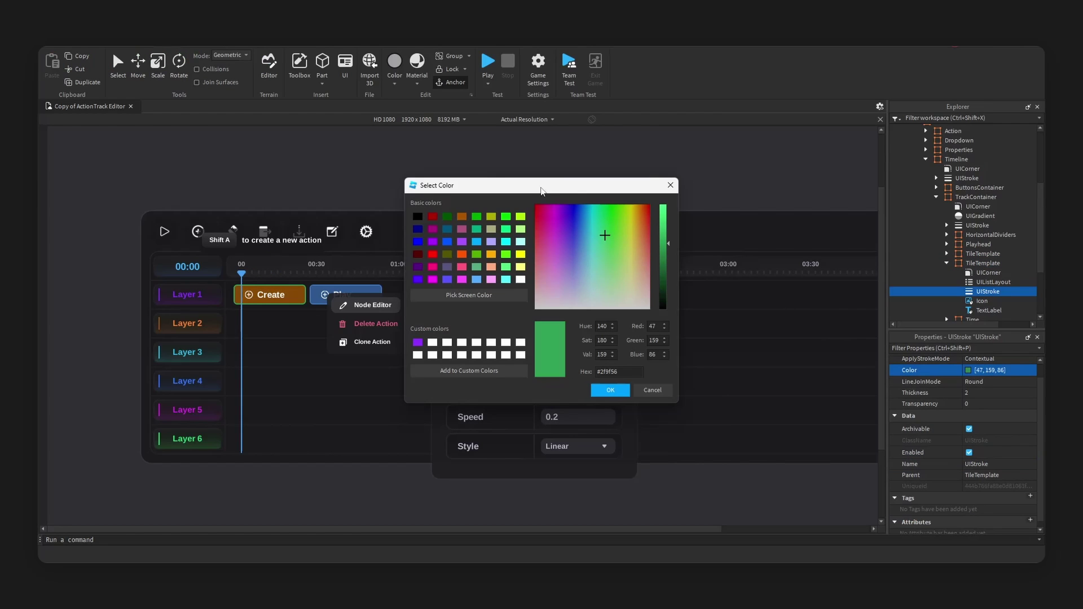
mouse_move(644, 231)
mouse_down()
mouse_move(634, 230)
mouse_move(657, 235)
mouse_up()
click(610, 389)
Move the blue Play tile to the Layer 2 row, then undo it and remove the extra tile copy
click(388, 294)
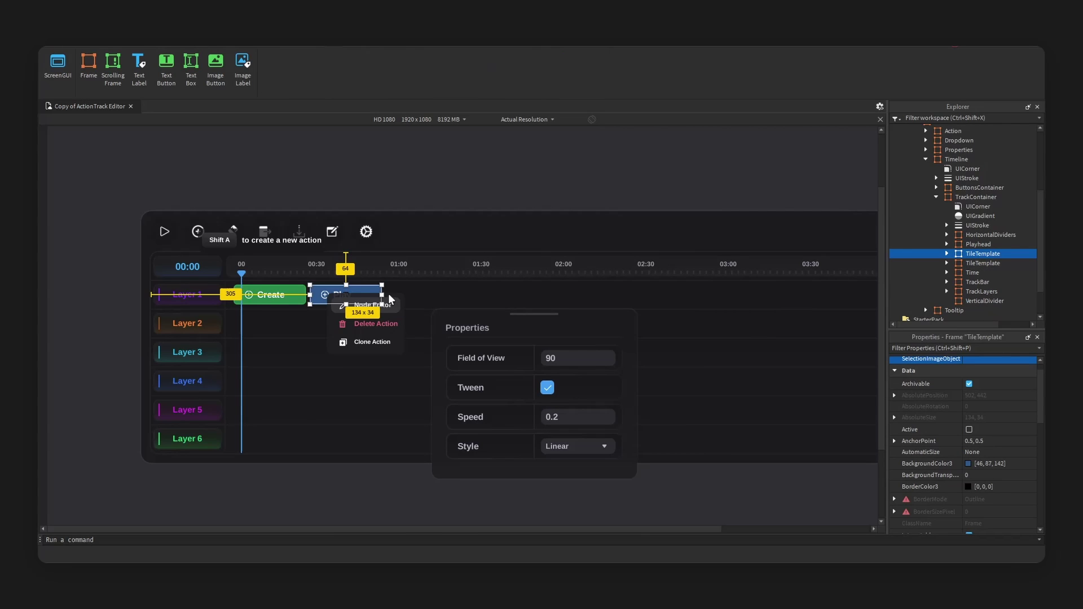
drag(371, 294, 316, 349)
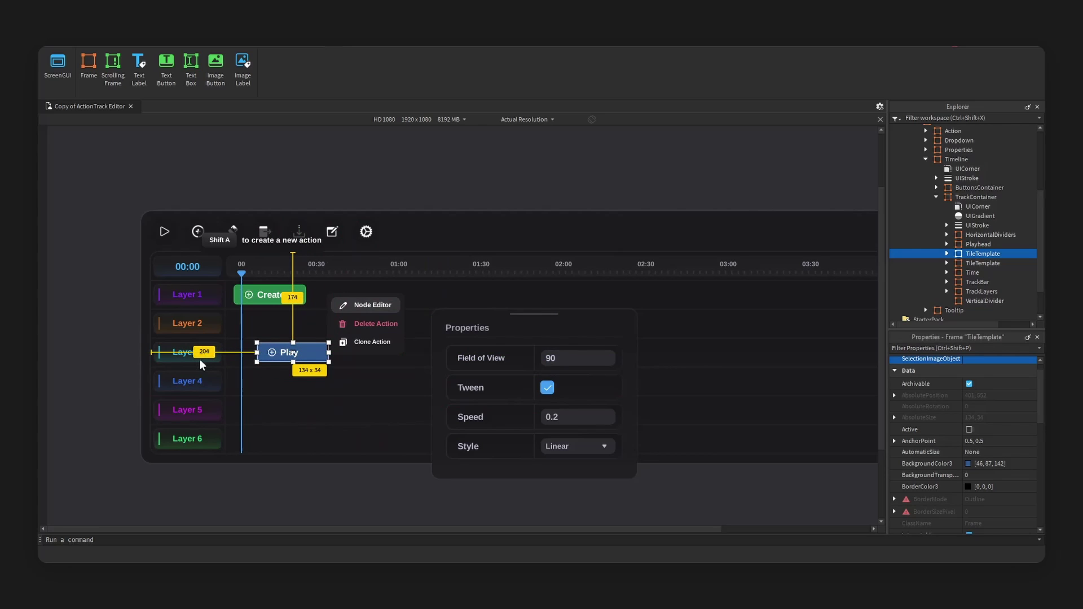
key(ctrl+z)
click(981, 256)
click(981, 263)
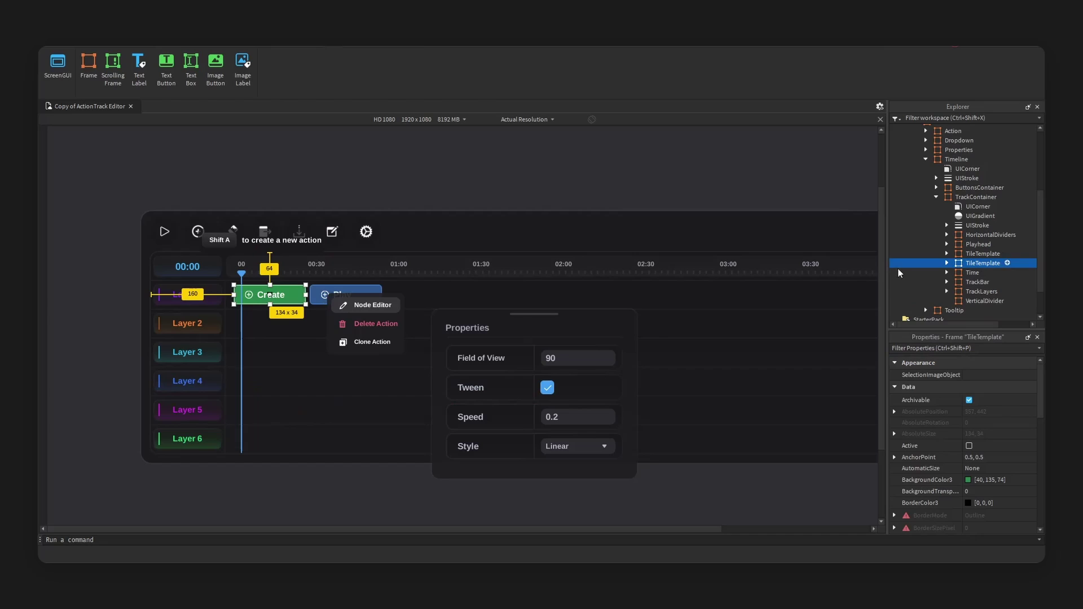
click(285, 297)
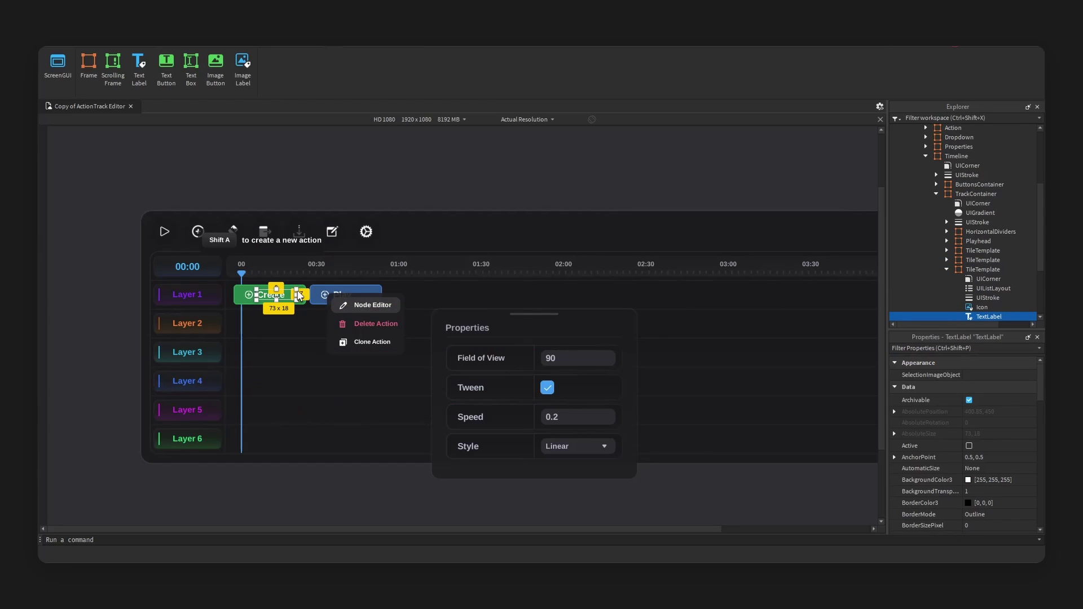
key(ctrl+z)
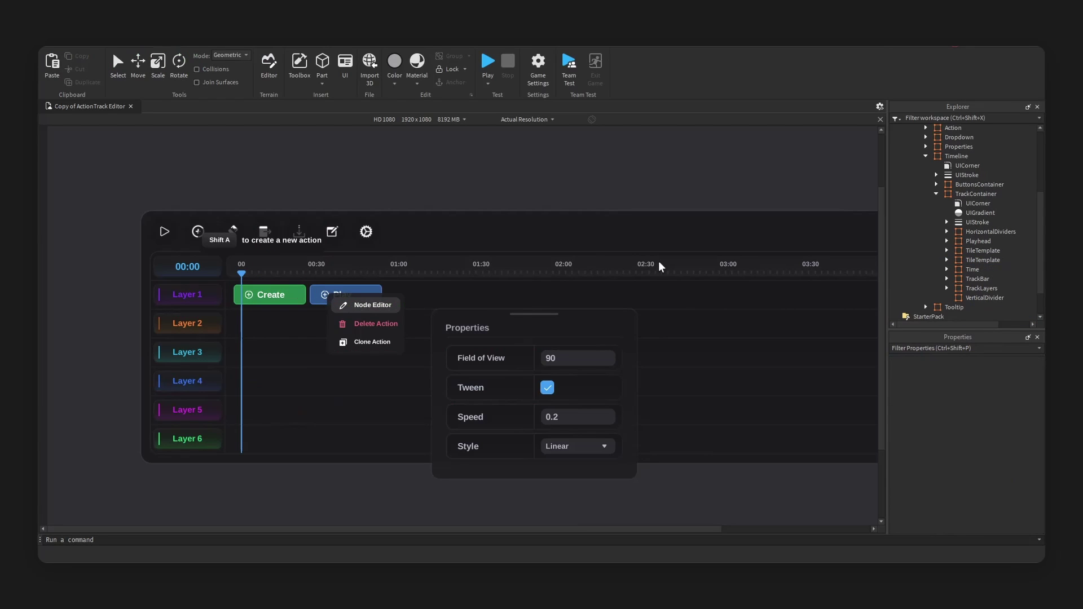
Duplicate the Create tile with Ctrl+D, move the copy to Layer 4, and relabel it 'Size'
click(978, 262)
key(ctrl+d)
drag(269, 285, 317, 376)
double_click(299, 382)
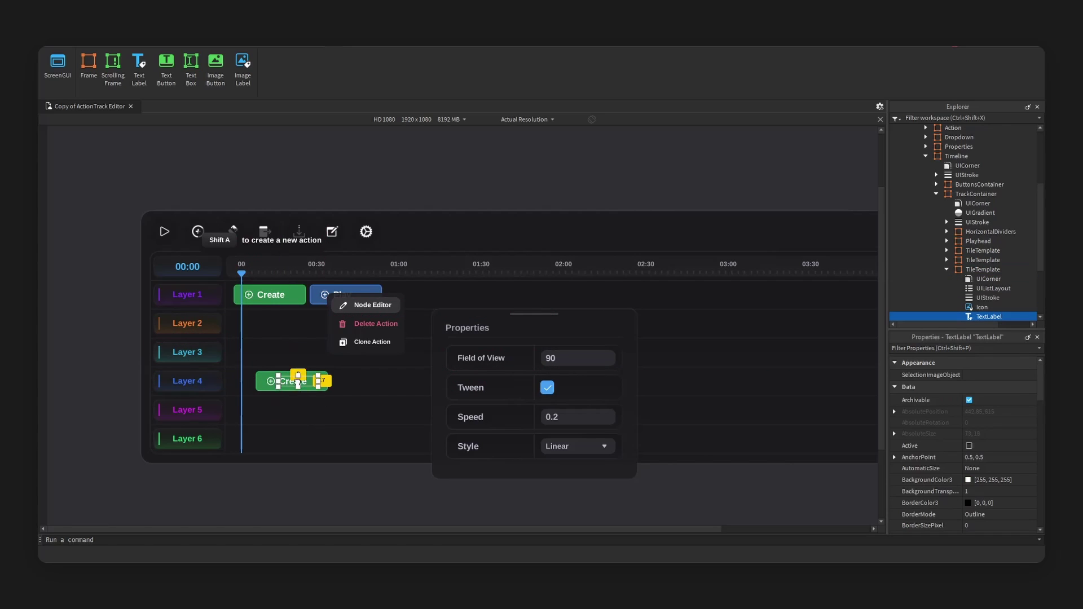
text(Size)
Give the Size tile a dark red fill [135,23,44] and a dark red outline
click(325, 382)
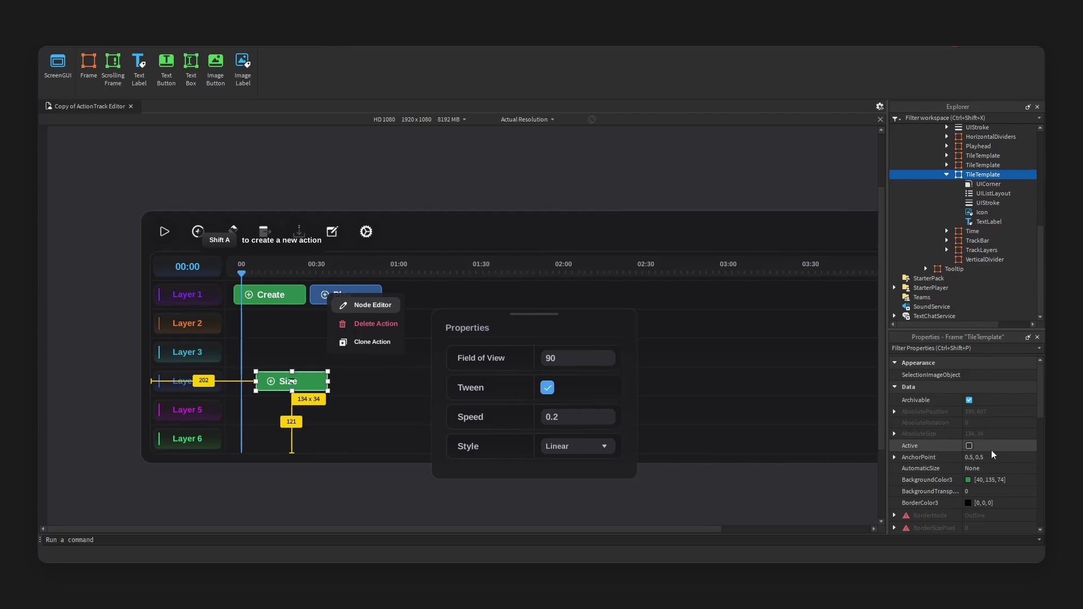
click(968, 480)
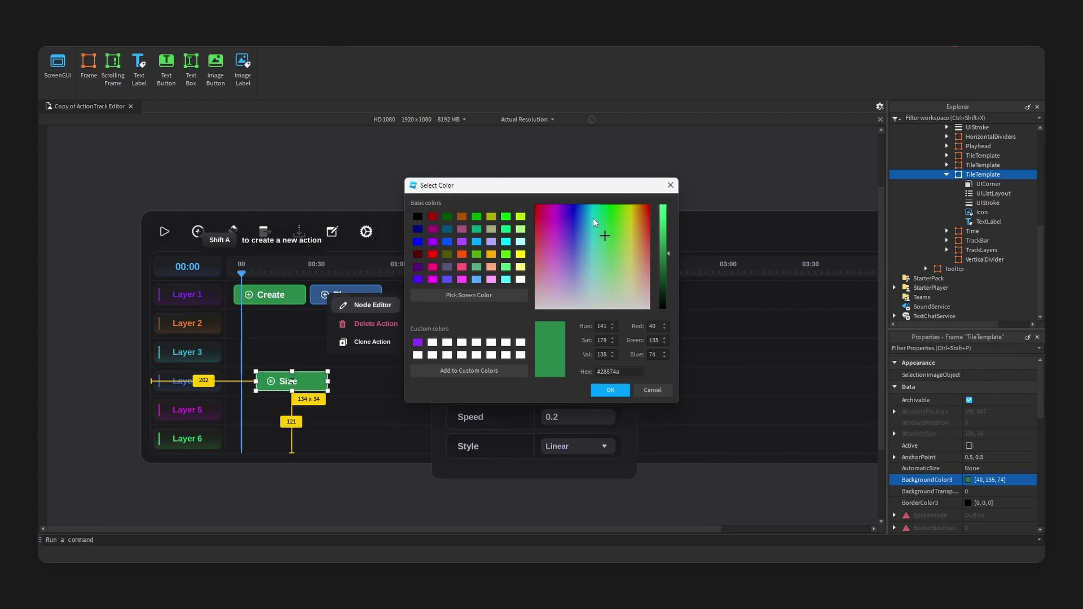
drag(593, 221, 541, 225)
click(610, 390)
click(996, 204)
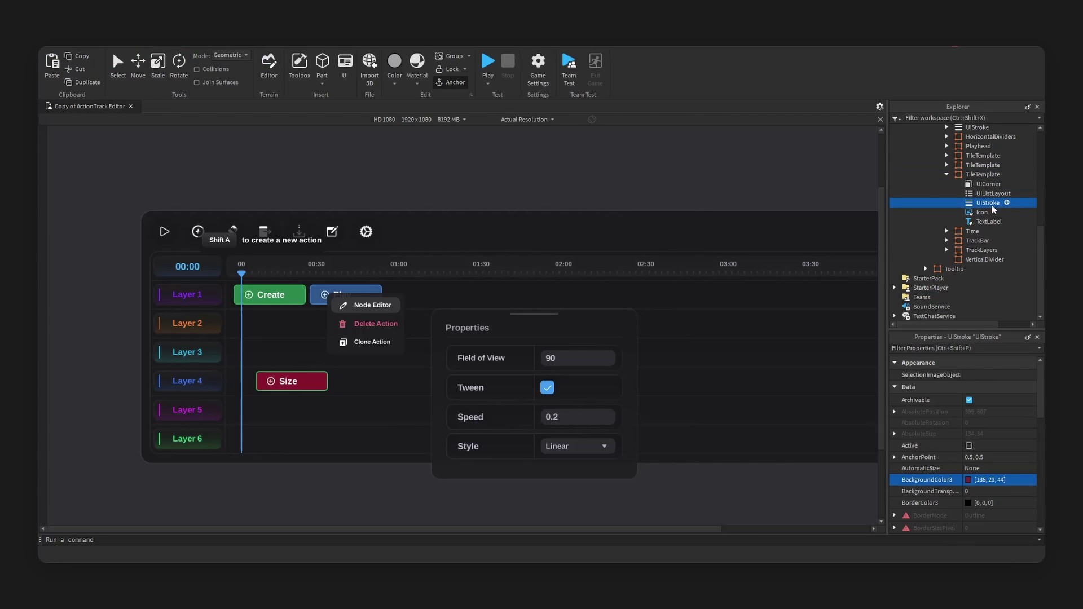
click(968, 446)
drag(556, 237, 540, 240)
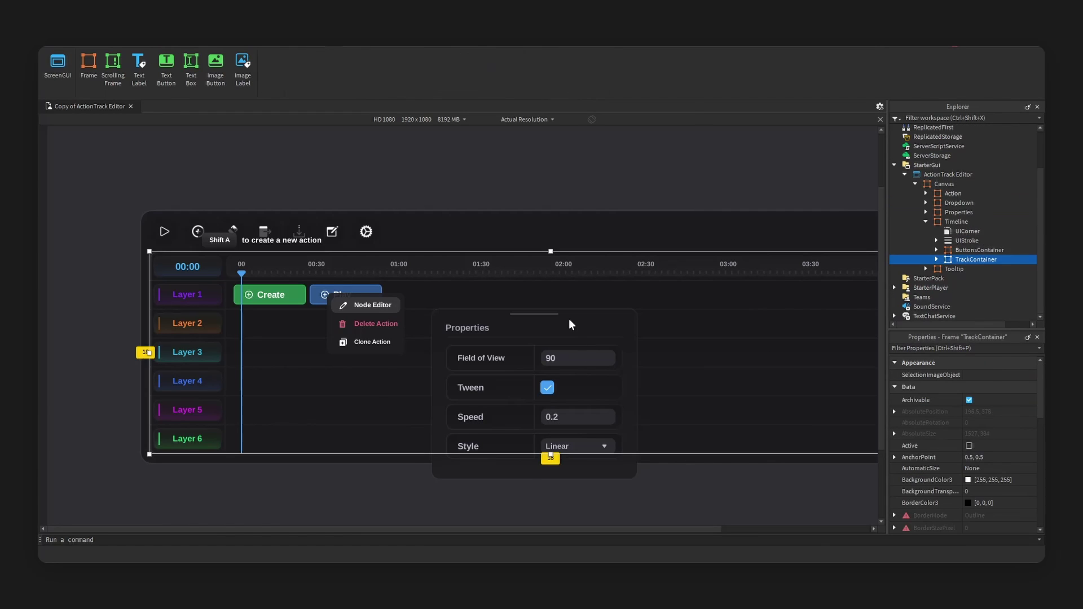
Inspect the Properties panel's Options container, its list layout and row template, revealing the Style dropdown options
click(593, 317)
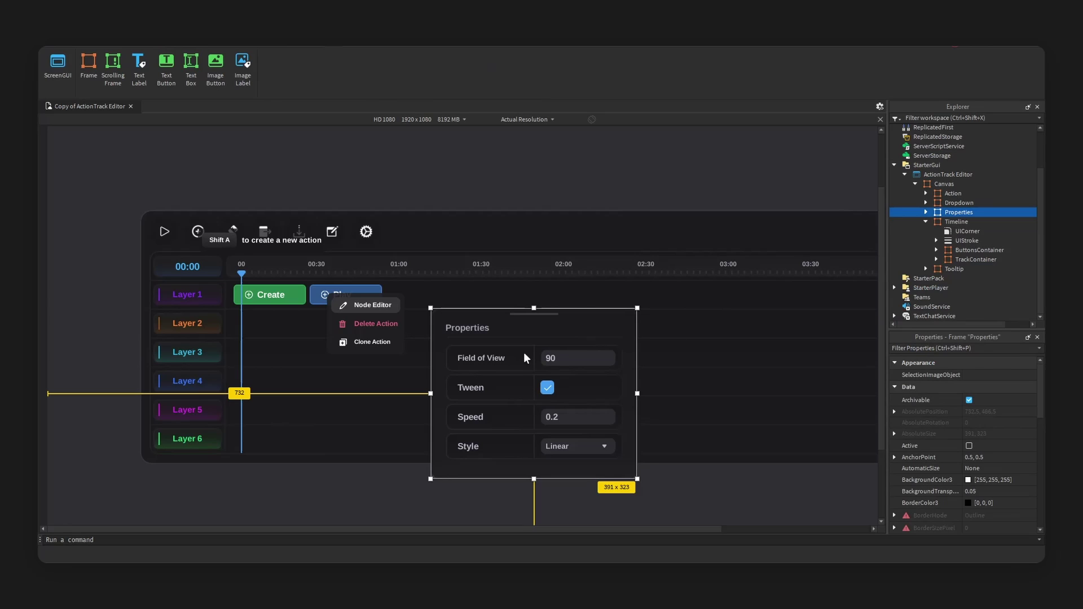
click(926, 222)
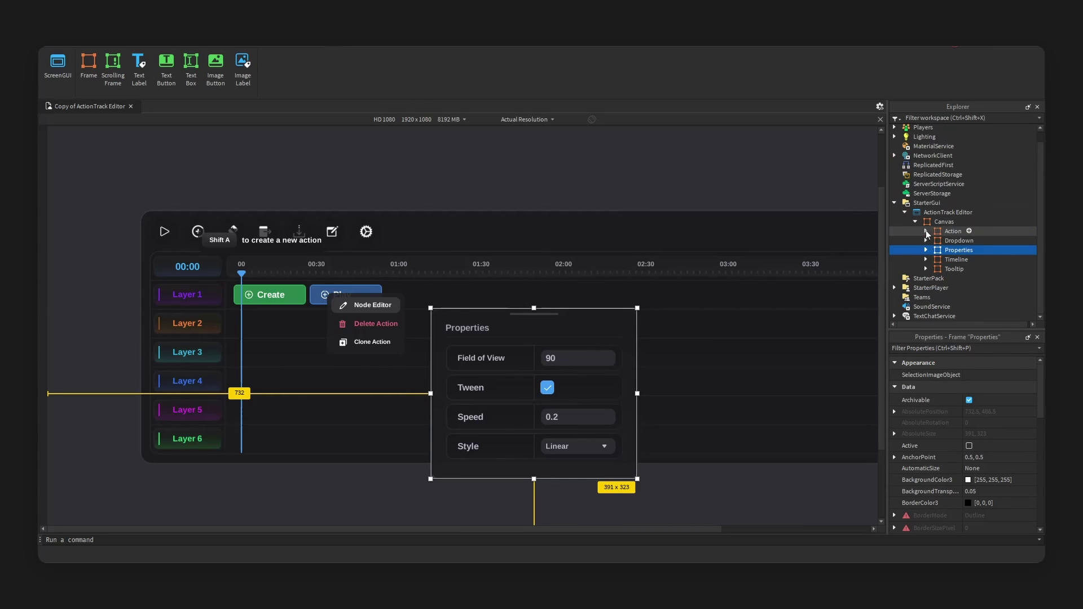
click(926, 251)
scroll(962, 242, down, 3)
click(957, 240)
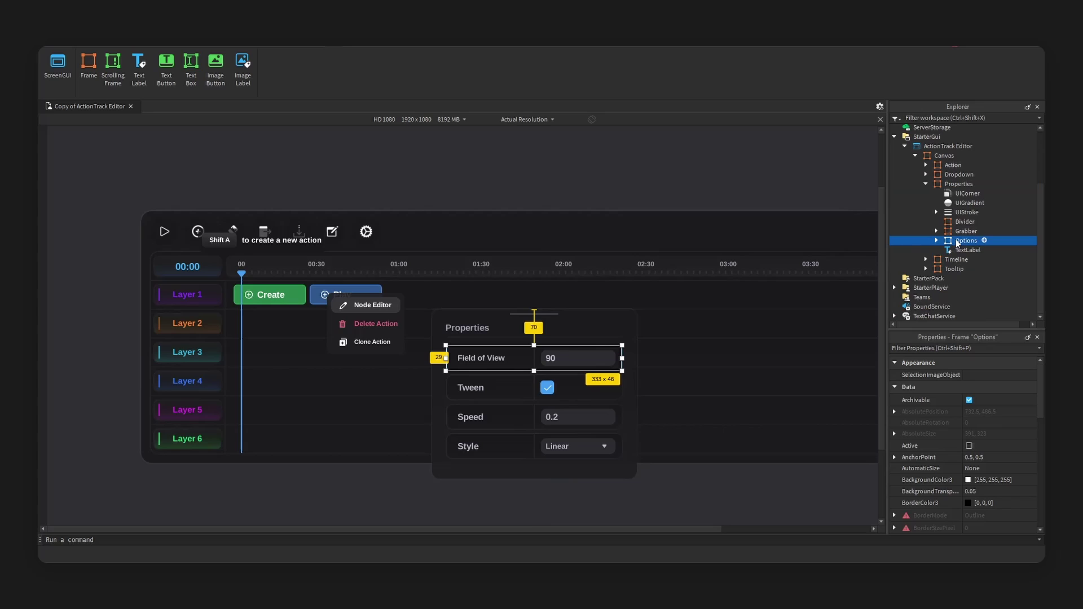
click(937, 240)
click(969, 250)
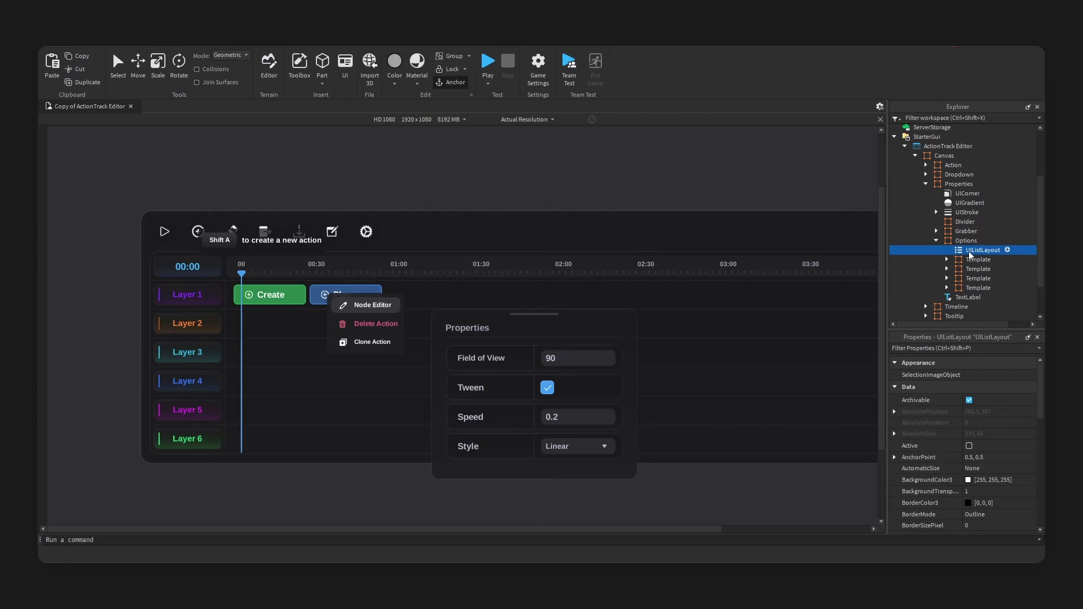
click(972, 260)
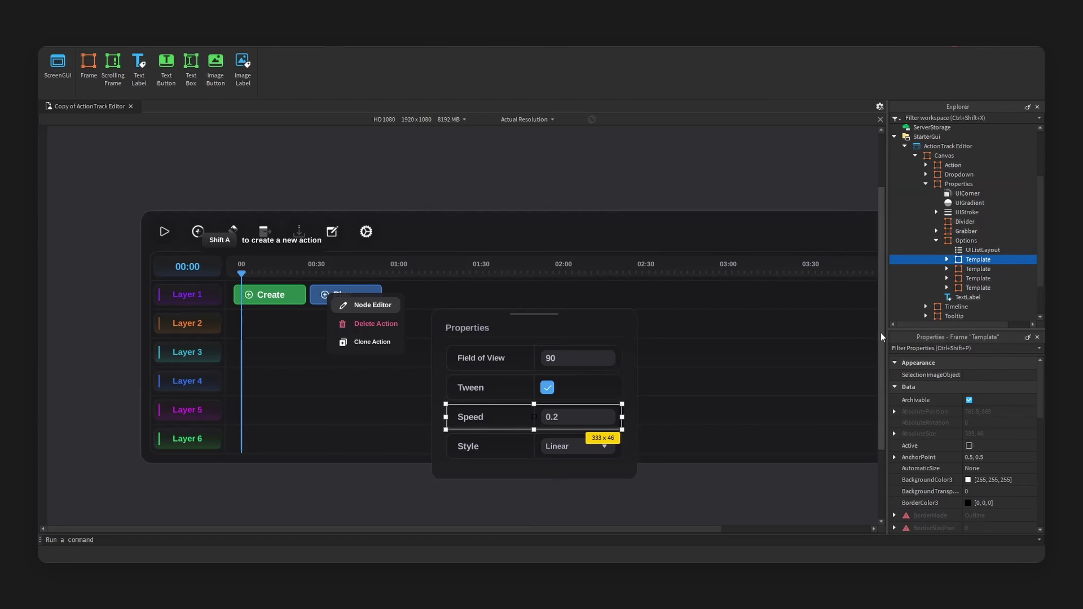
drag(882, 315, 882, 359)
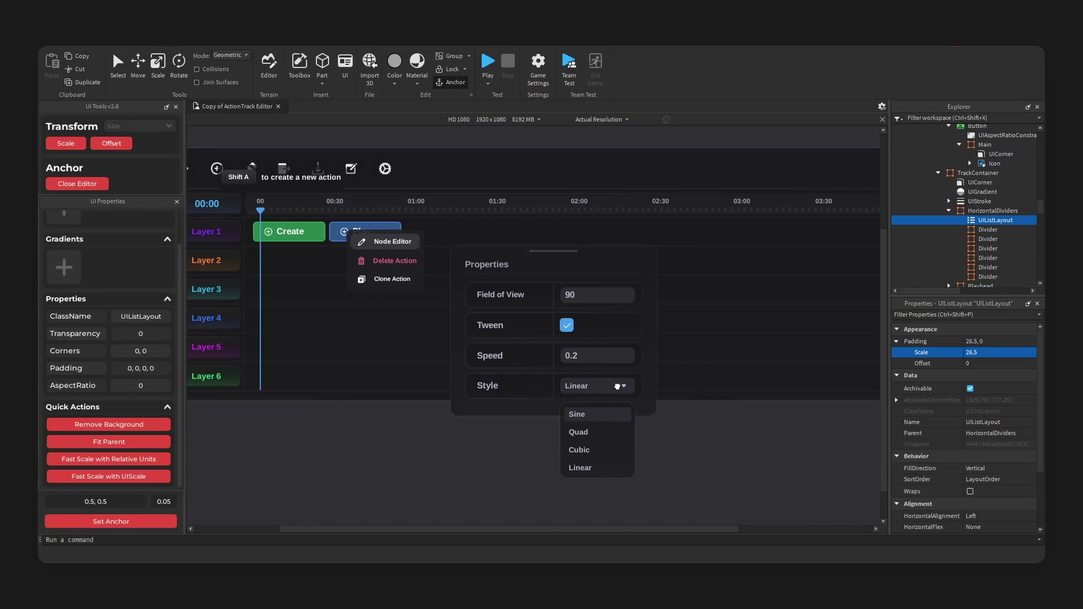
click(571, 379)
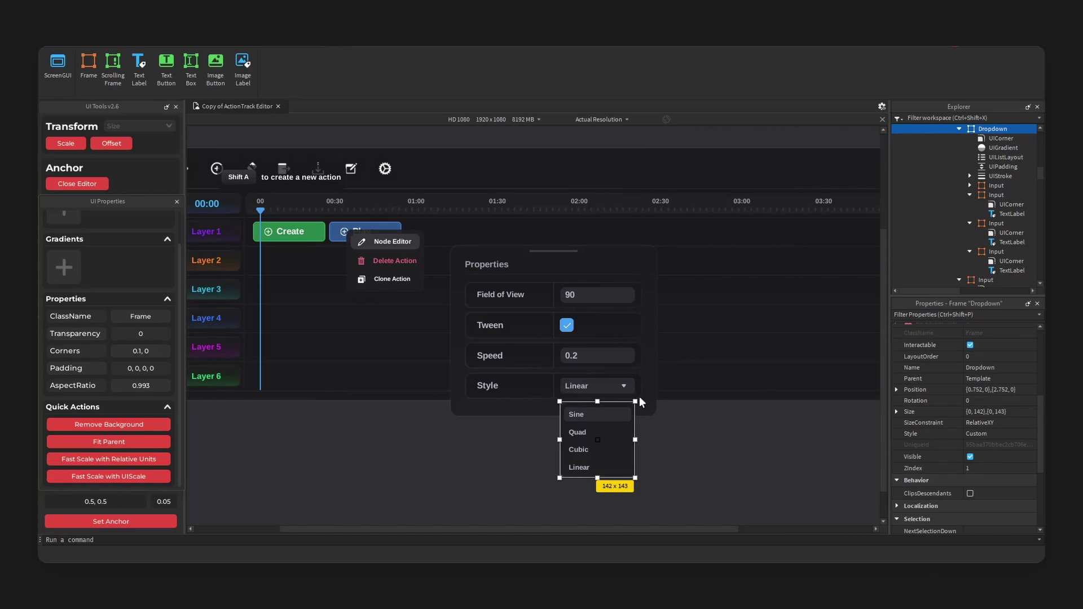
click(970, 195)
click(970, 205)
click(971, 214)
click(997, 214)
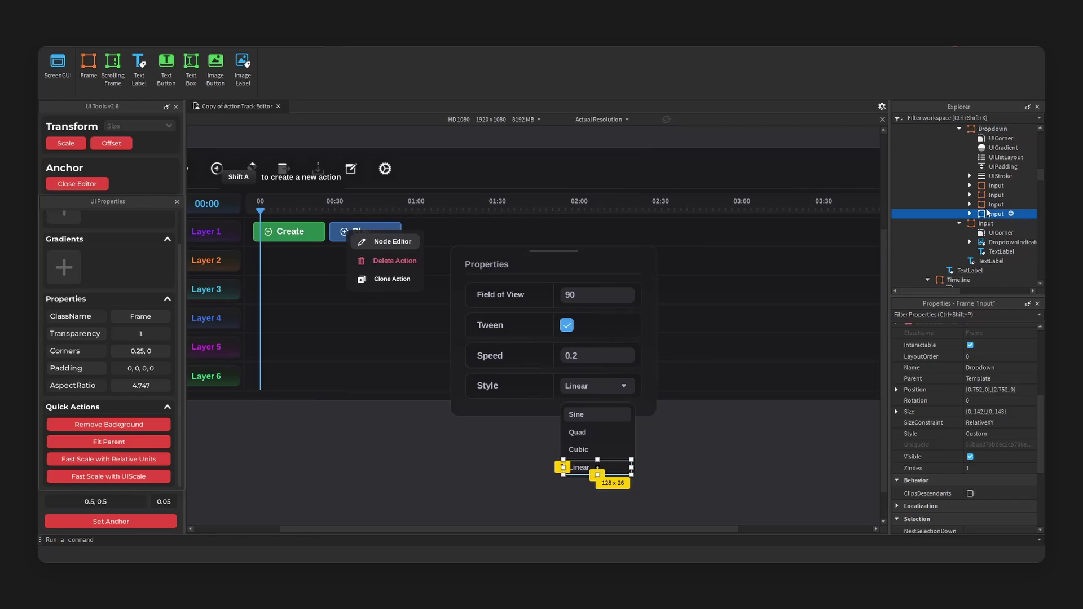
shift+click(997, 185)
click(121, 144)
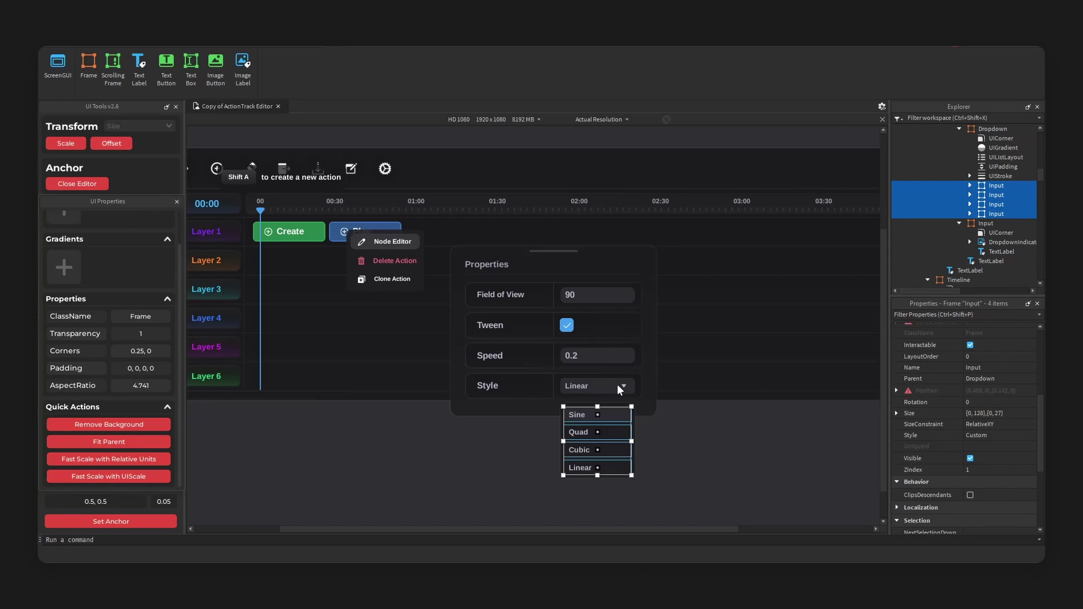
click(624, 405)
drag(598, 477, 604, 516)
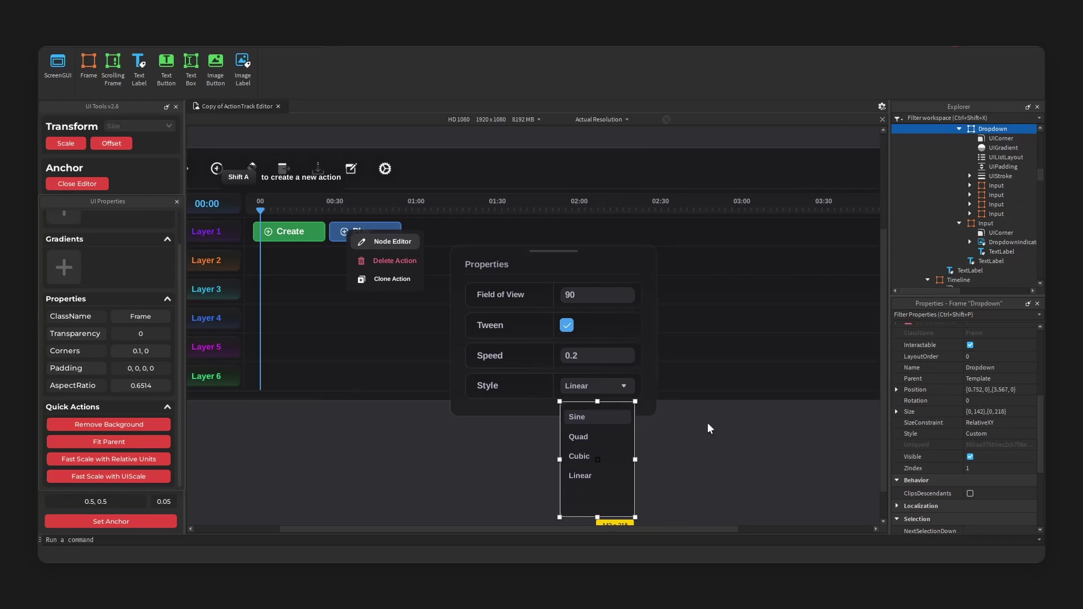
key(ctrl+z)
key(ctrl+z)
key(ctrl+z)
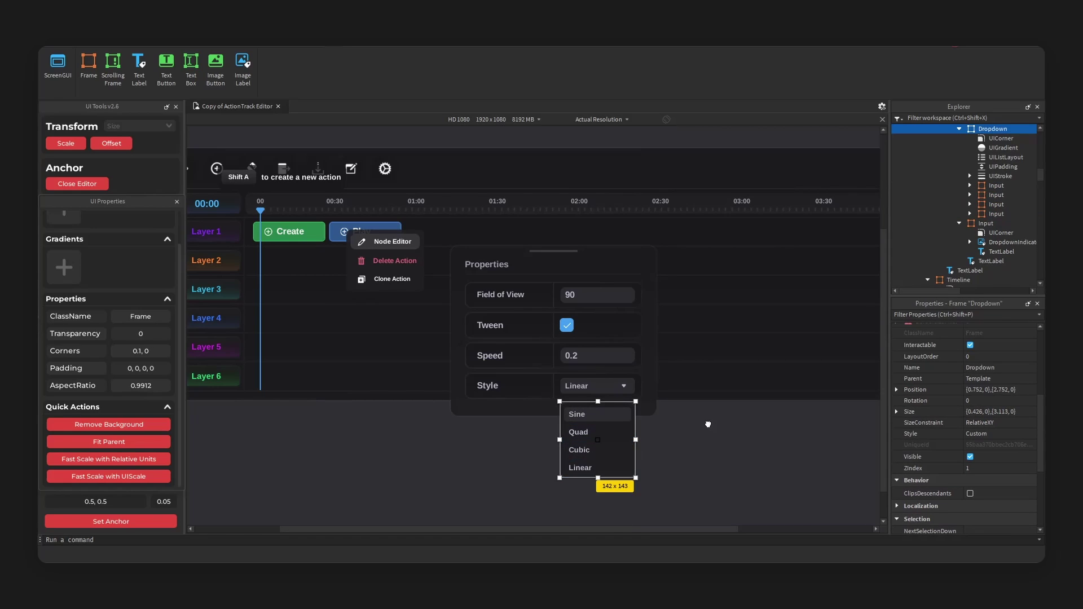
click(708, 425)
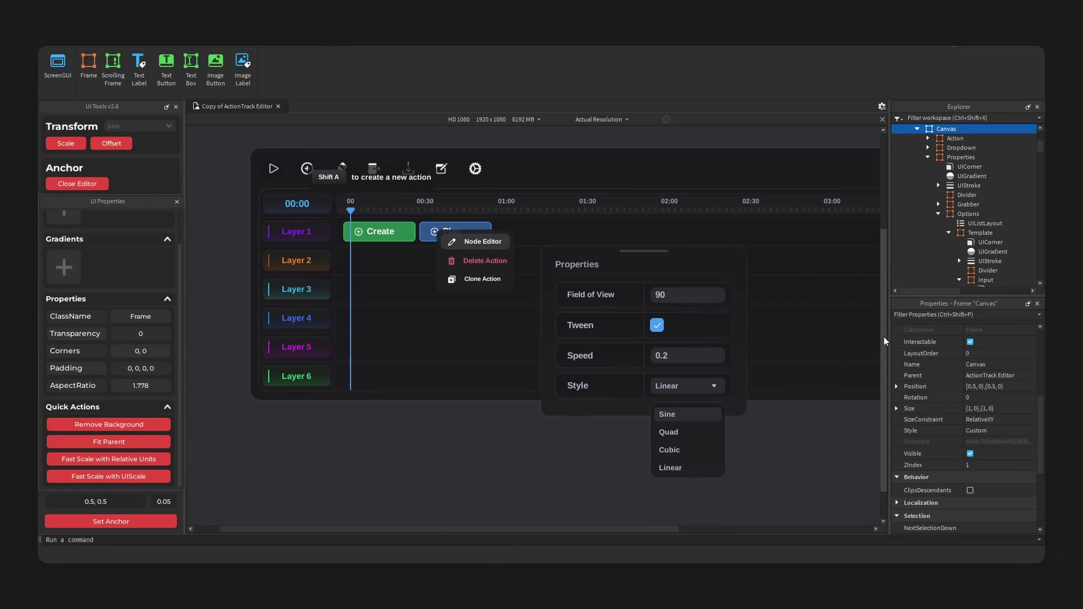
drag(883, 337, 893, 309)
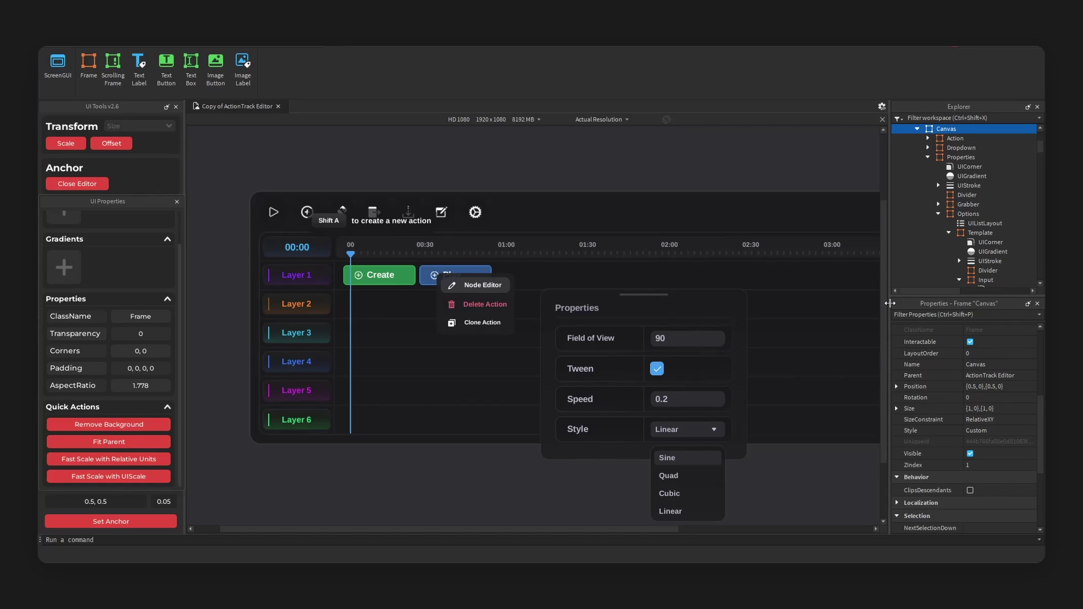
Pick a new ImageColor3 tint for the toolbar gear icon and confirm it
click(477, 213)
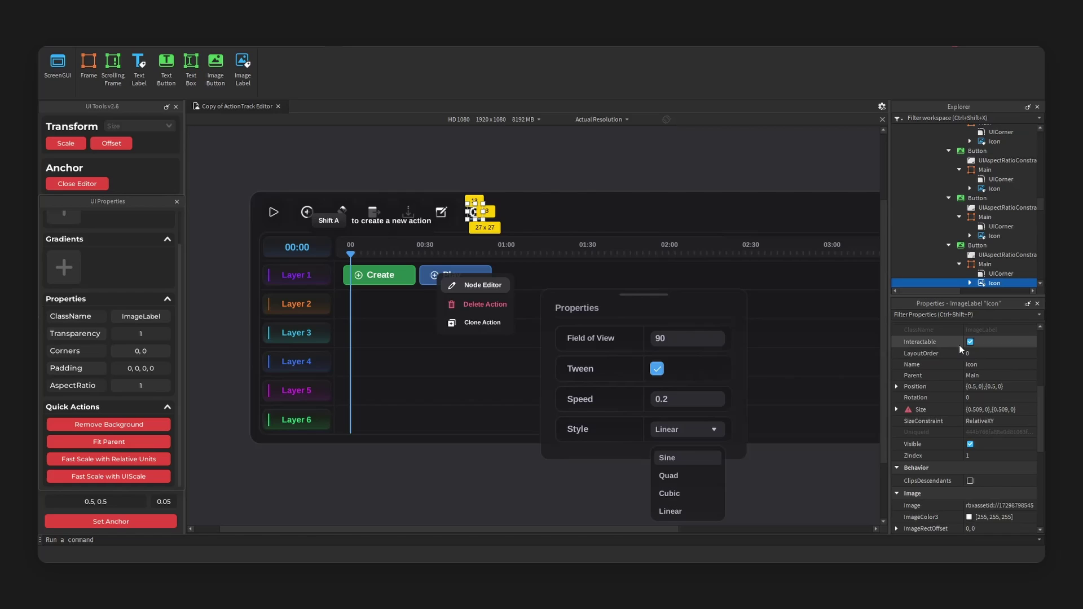
scroll(1017, 419, down, 3)
click(970, 414)
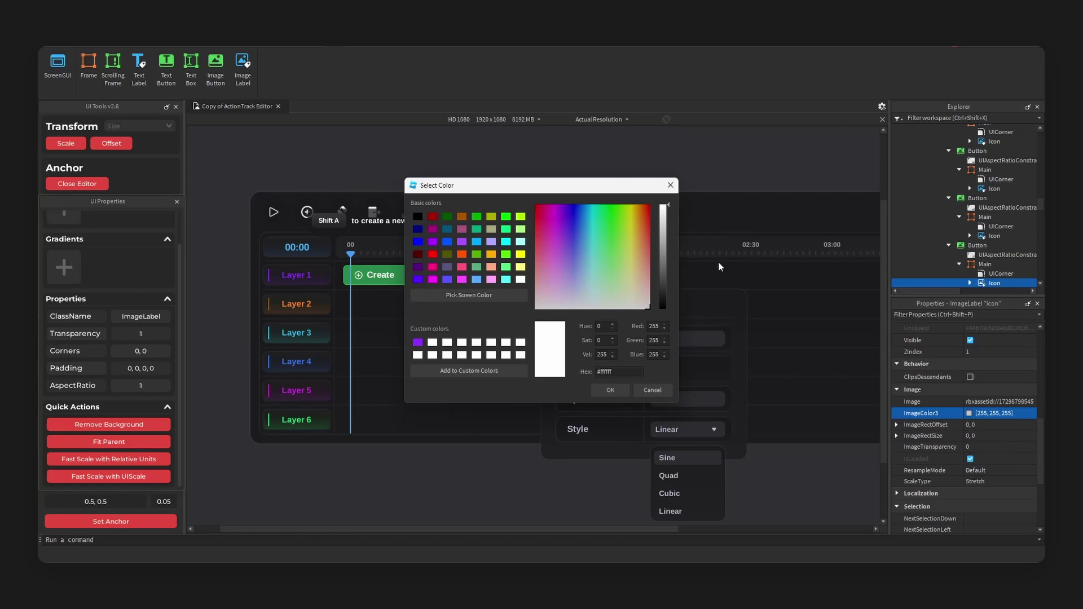
drag(591, 185, 602, 271)
mouse_move(648, 298)
mouse_down()
mouse_move(615, 302)
mouse_move(656, 295)
mouse_move(658, 279)
mouse_up()
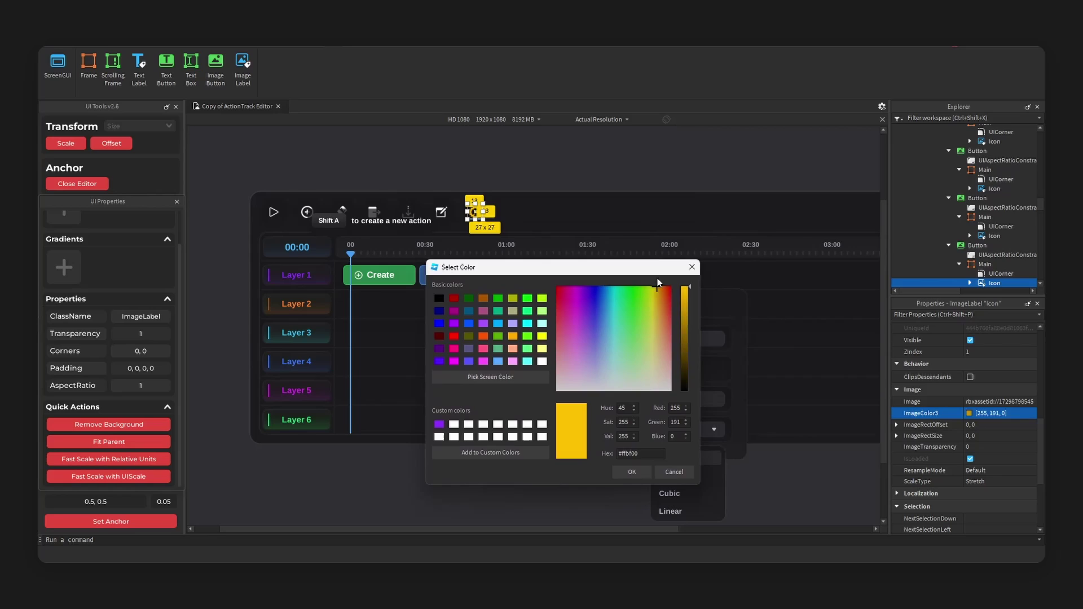
key(Return)
click(676, 212)
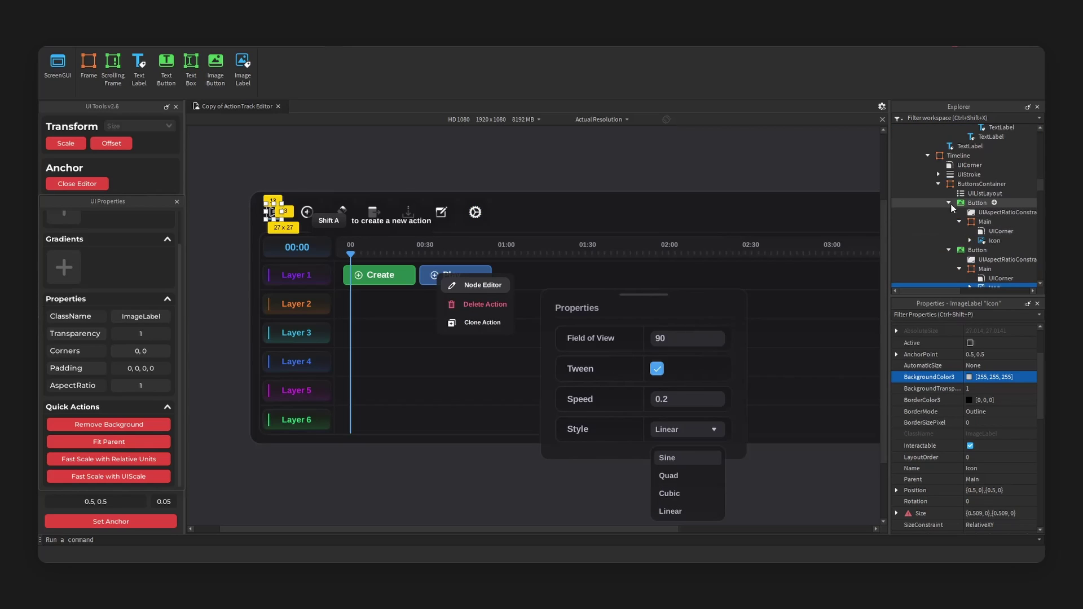
Collapse the expanded toolbar buttons in Explorer and select ButtonsContainer's UIListLayout
click(949, 203)
click(950, 213)
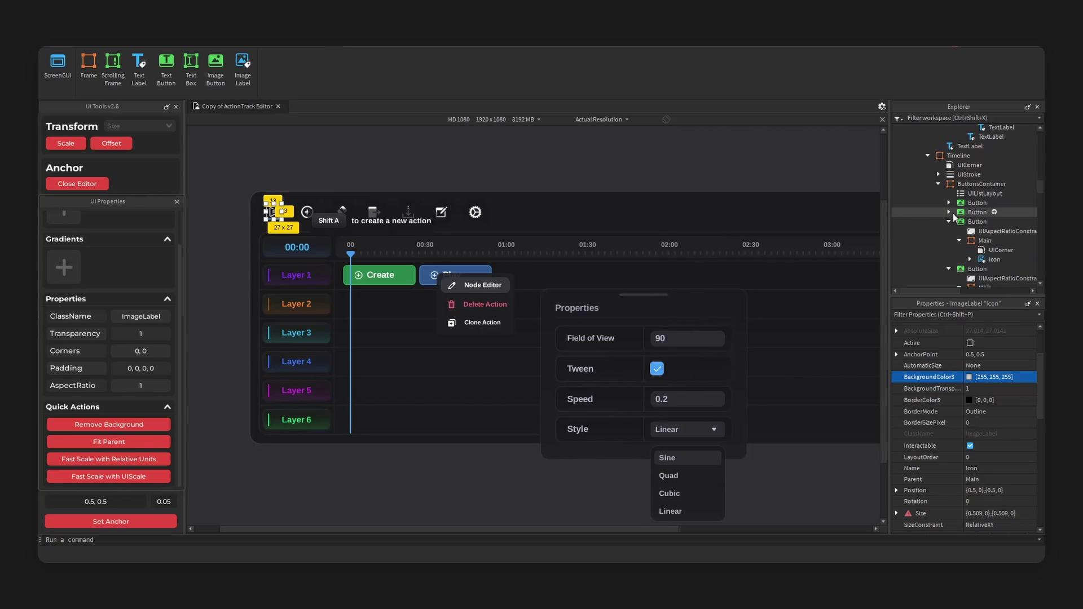
click(949, 222)
click(949, 230)
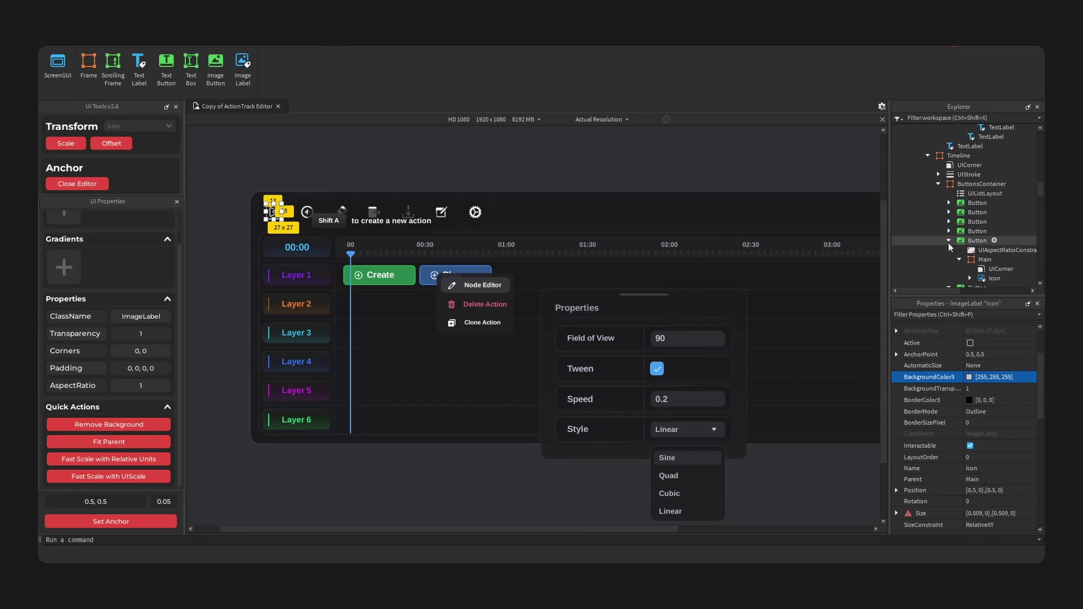
click(949, 242)
click(974, 193)
scroll(941, 361, up, 2)
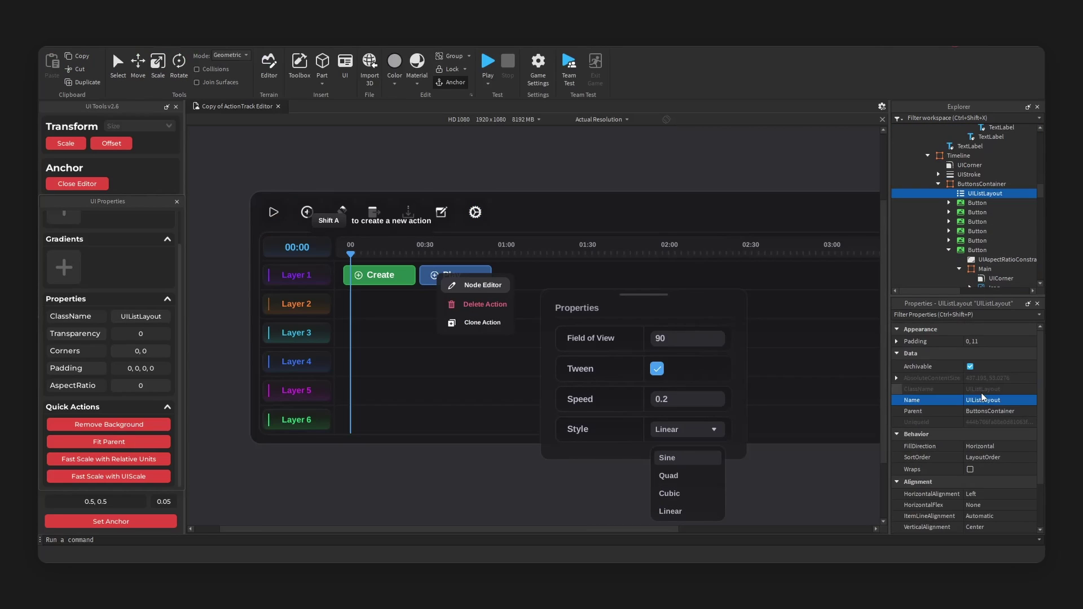
Try Padding offsets 15 and 20, then settle on offset 0 and scale 0.01
click(942, 339)
click(996, 364)
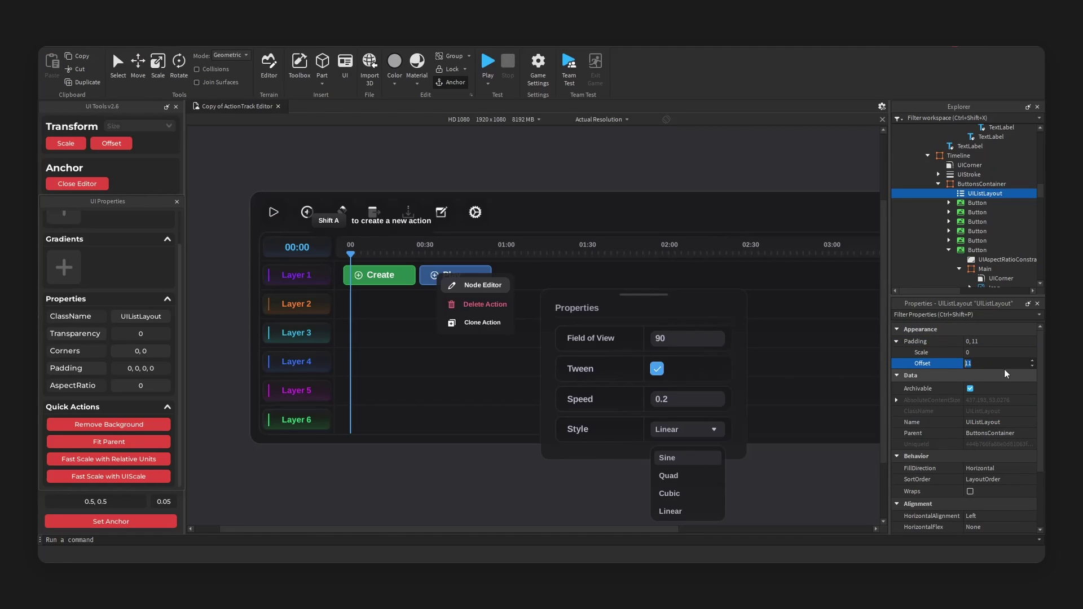
text(15)
key(Return)
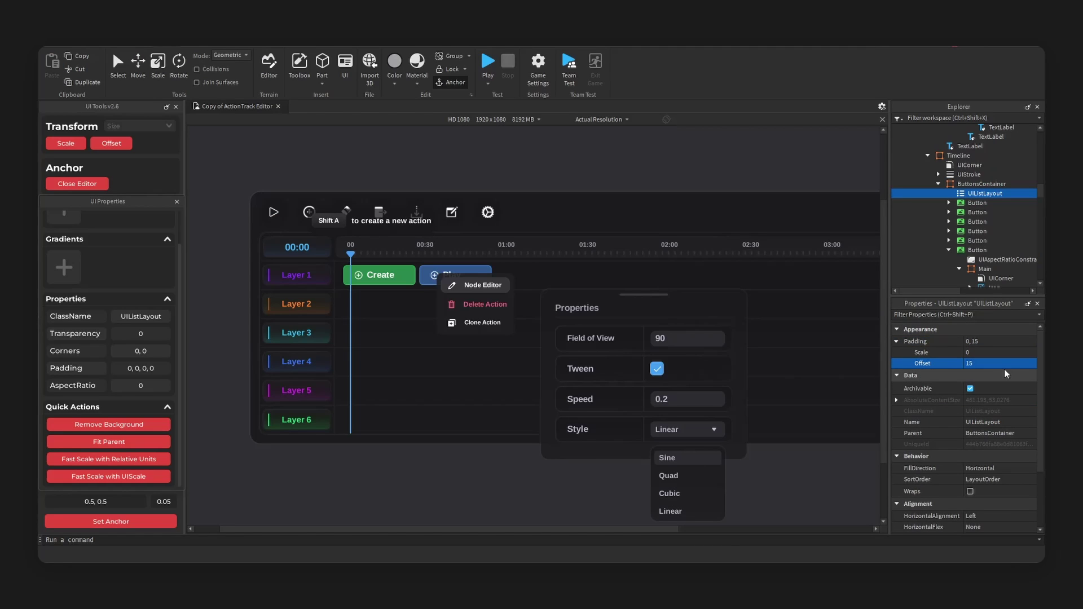
click(1009, 364)
text(20)
key(Return)
click(1010, 366)
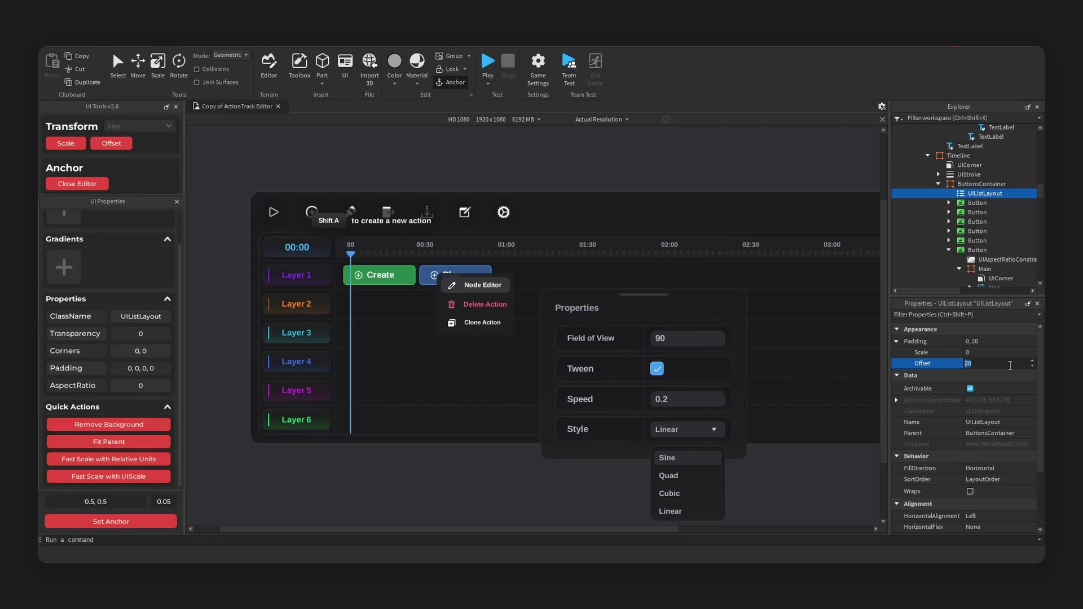
text(0)
key(Return)
click(988, 353)
text(.0)
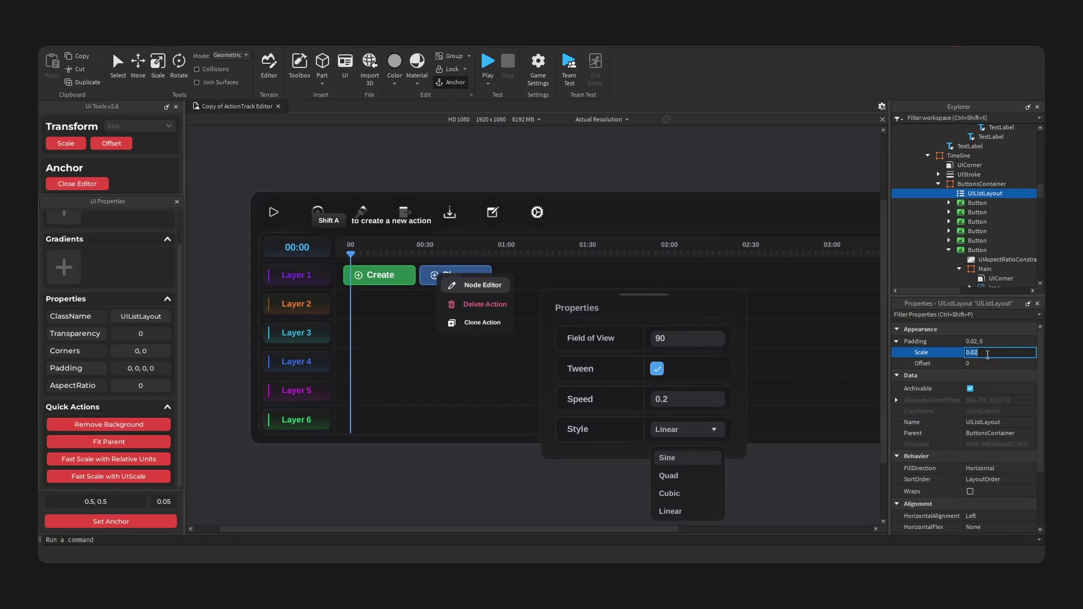
text(1)
key(Return)
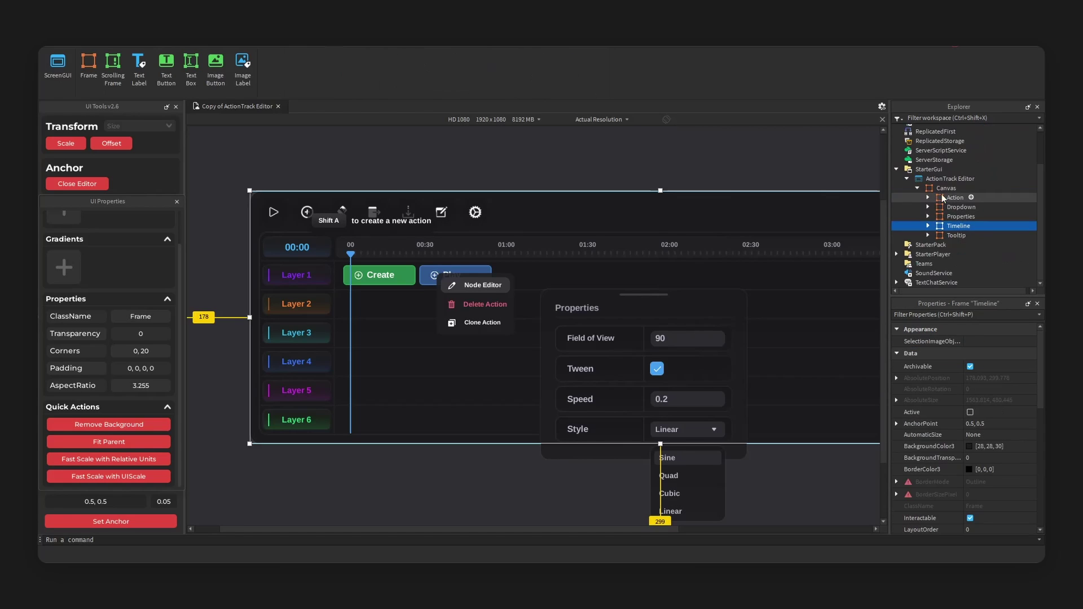
Make the Action frame's Add Trigger panel visible and duplicate the Play TileTemplate
click(947, 197)
scroll(986, 451, down, 3)
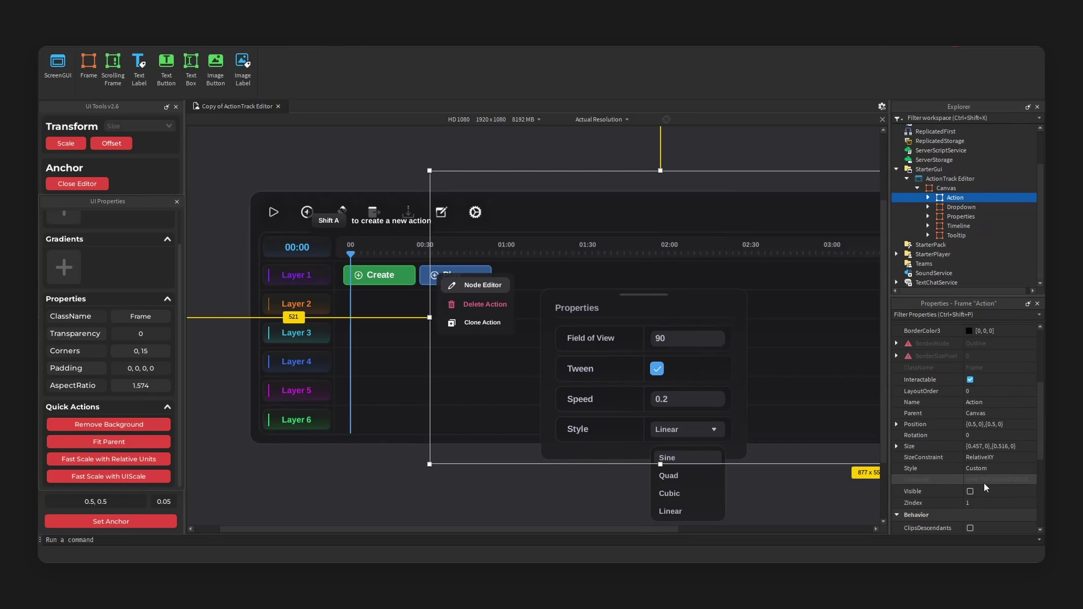
click(971, 491)
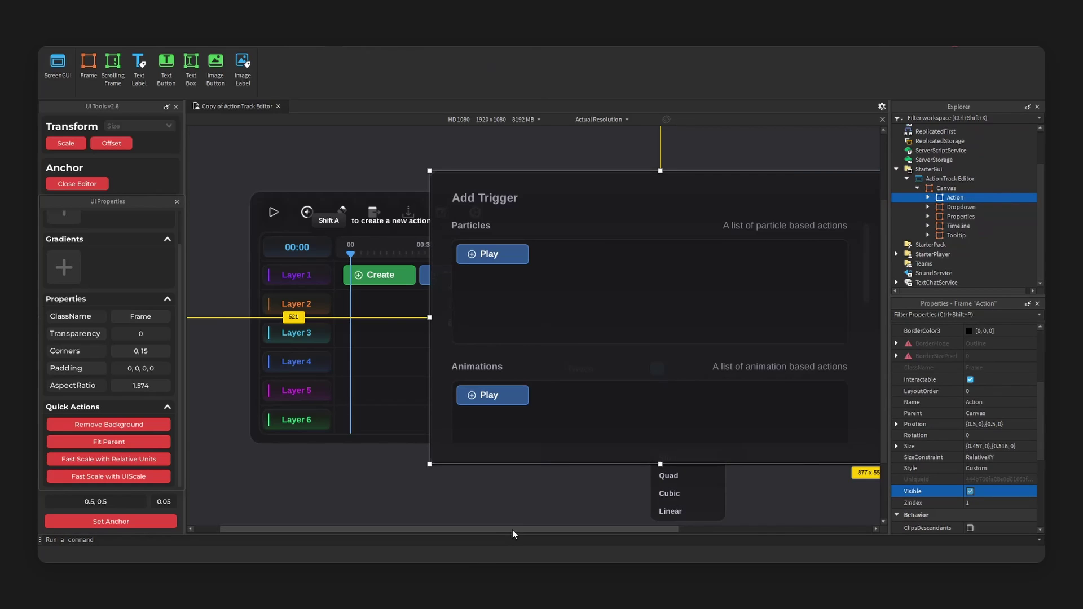
drag(513, 531, 582, 532)
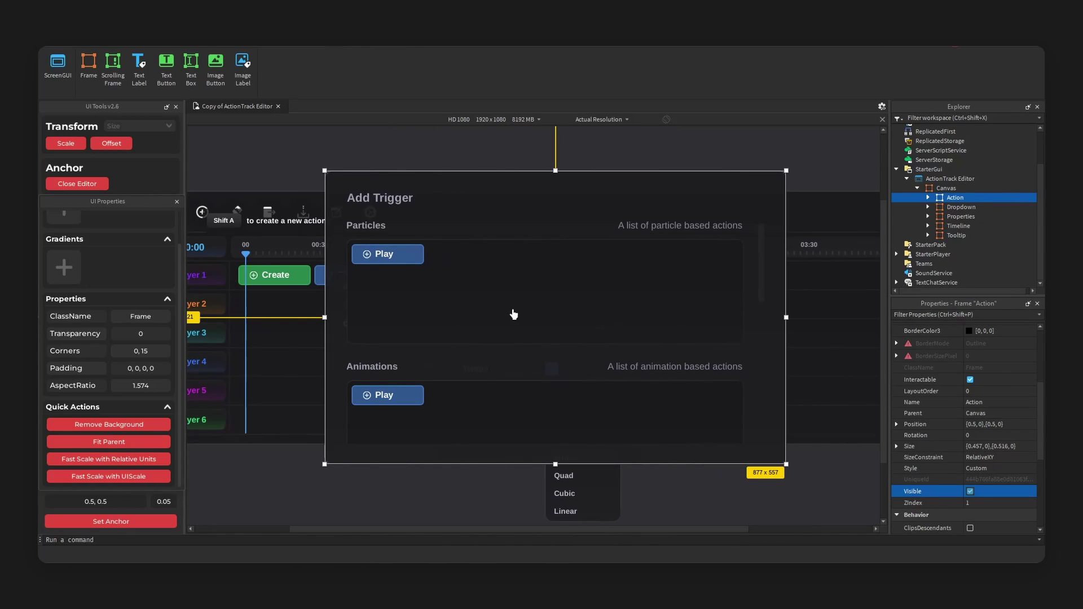
click(997, 208)
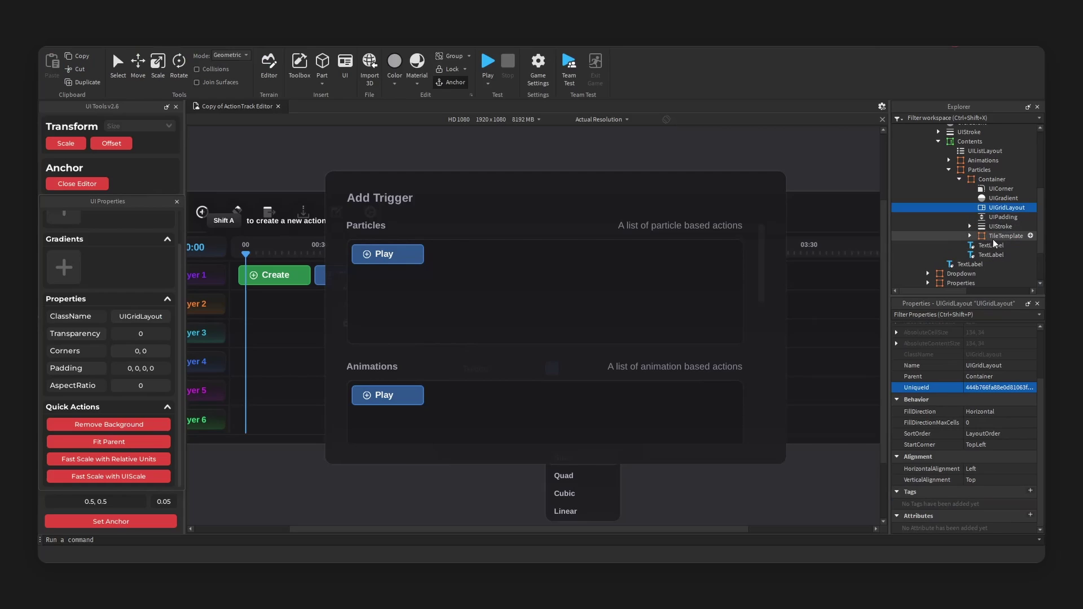
click(993, 237)
key(ctrl+d)
key(ctrl+d)
key(ctrl+d)
key(ctrl+d)
key(ctrl+d)
key(ctrl+d)
key(ctrl+d)
key(ctrl+d)
key(ctrl+d)
key(ctrl+d)
key(ctrl+d)
key(ctrl+d)
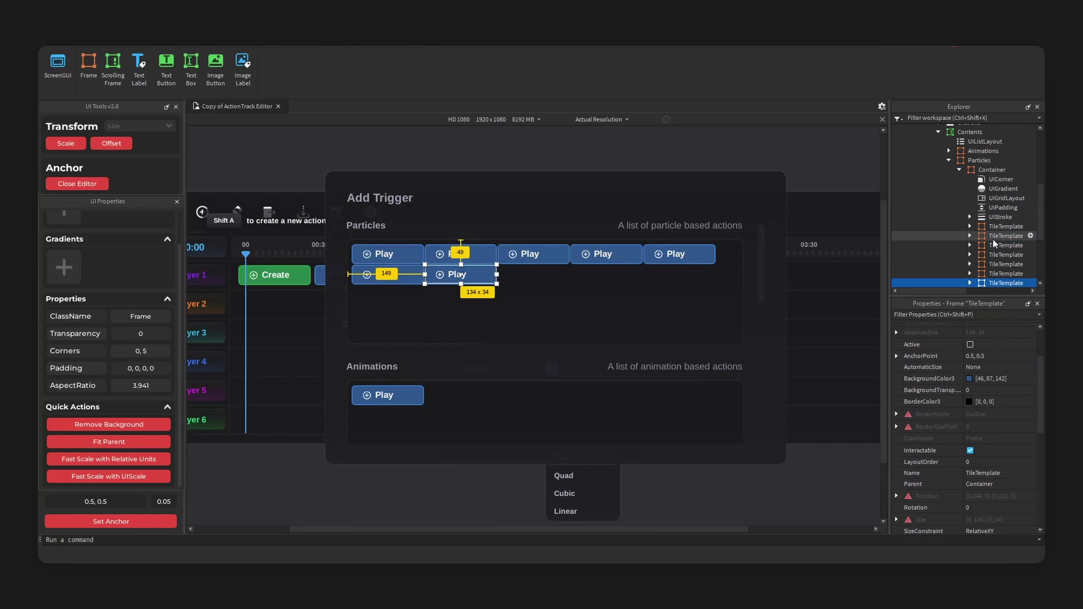
Select the Particles UIGridLayout and expand its CellPadding X and Y fields
scroll(984, 158, up, 2)
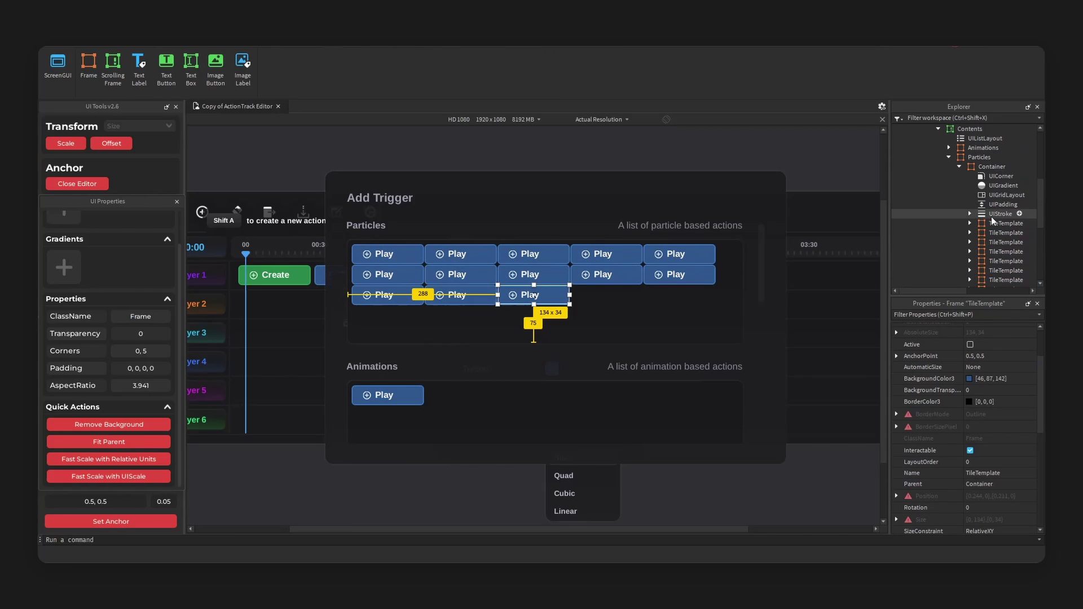
click(999, 205)
click(1002, 196)
click(917, 341)
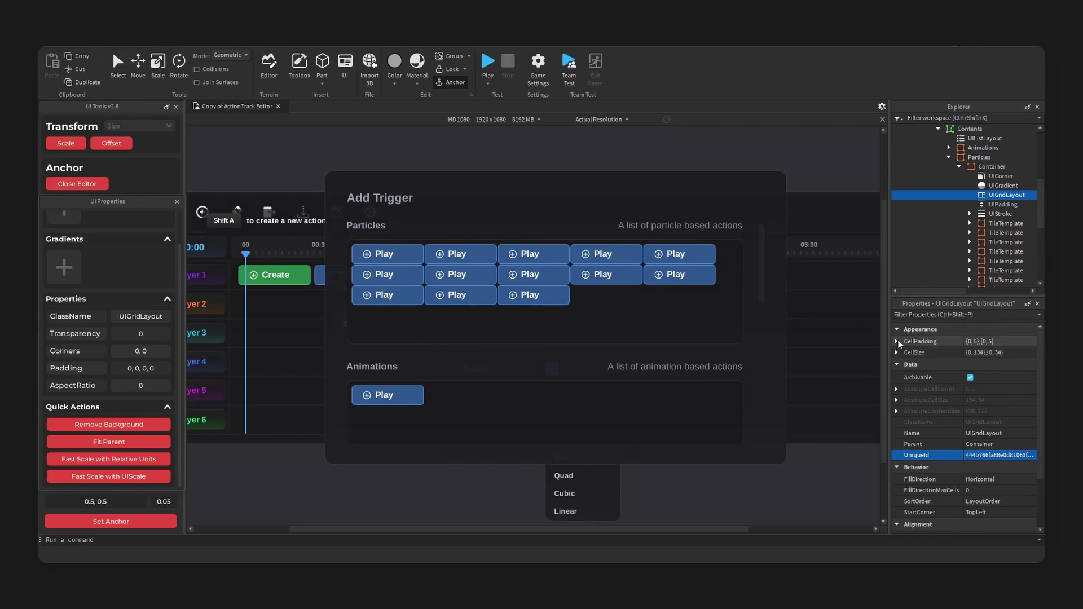
click(896, 341)
click(939, 376)
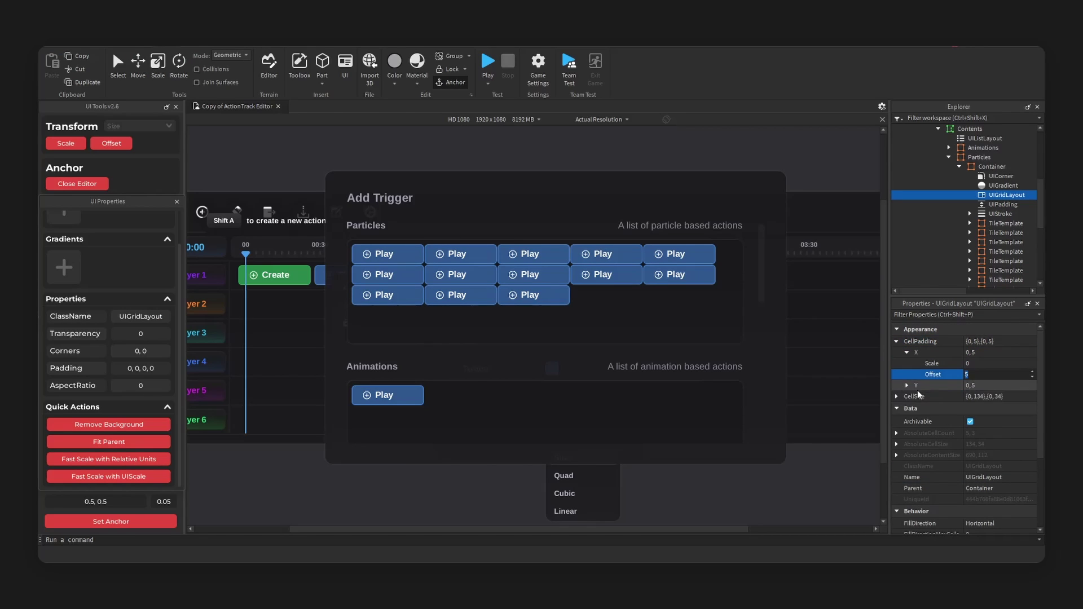
click(907, 386)
Set both CellPadding offsets to 10, then change both to 15
click(1000, 375)
text(10)
key(Return)
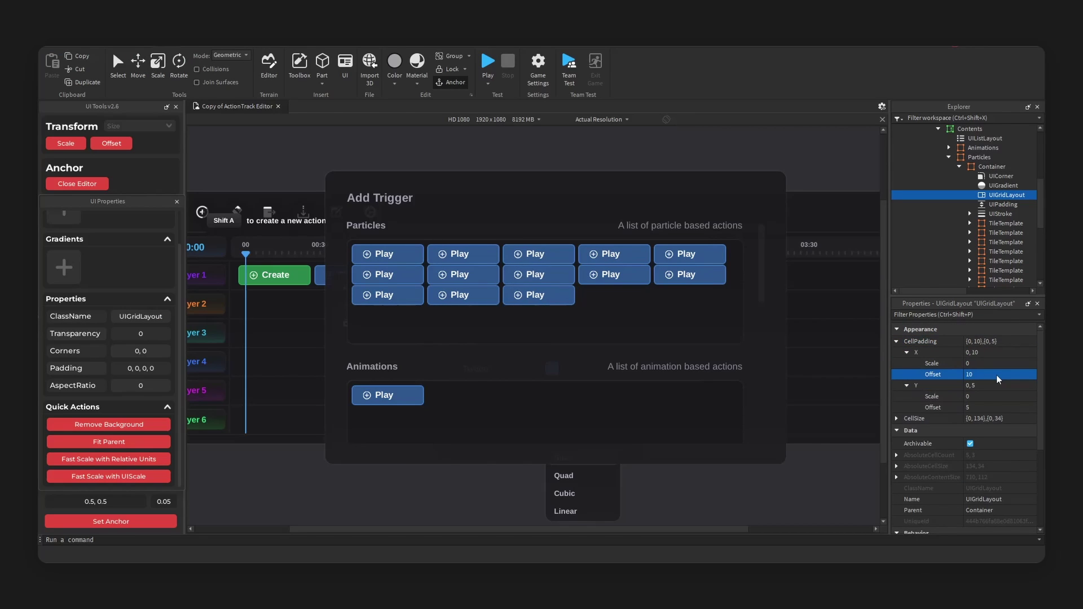
click(991, 408)
text(10)
key(Return)
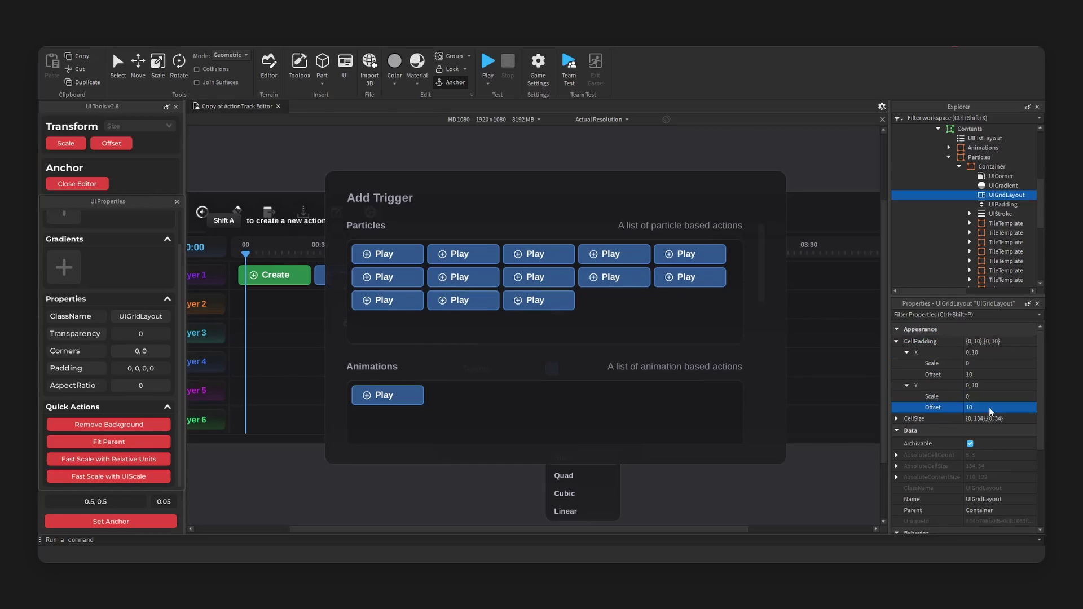
click(1010, 375)
text(15)
key(Return)
click(1010, 408)
text(15)
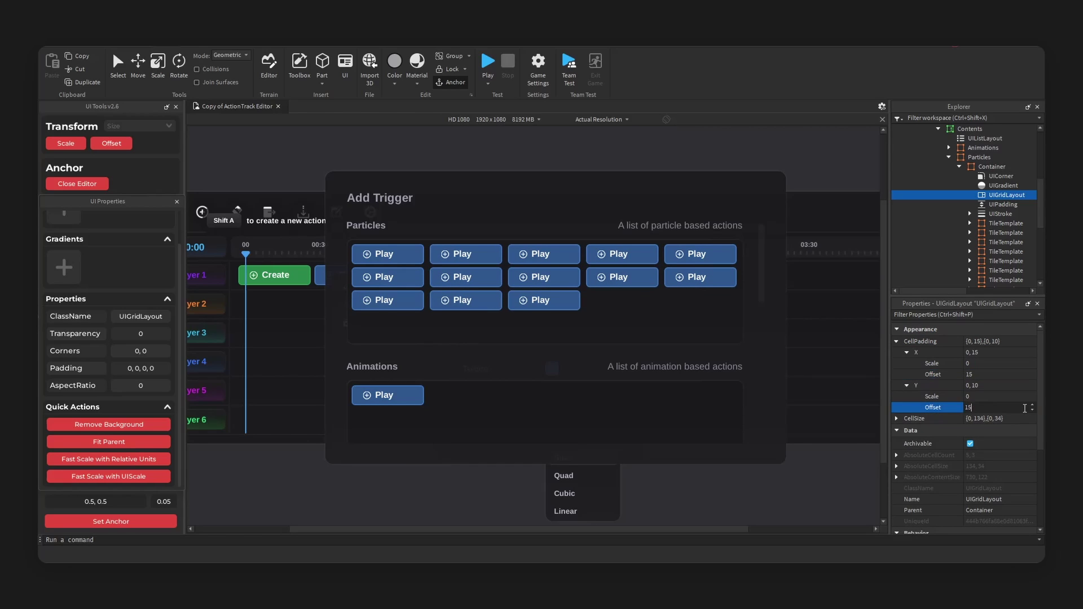
key(Return)
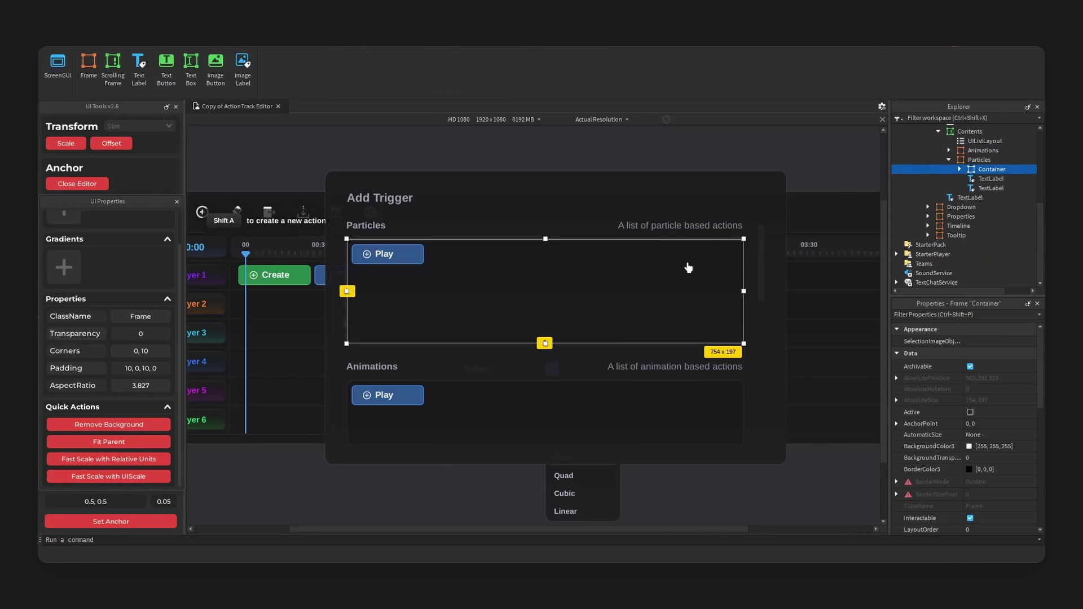
Select the Play tile in the Add Trigger panel's Particles list
click(416, 261)
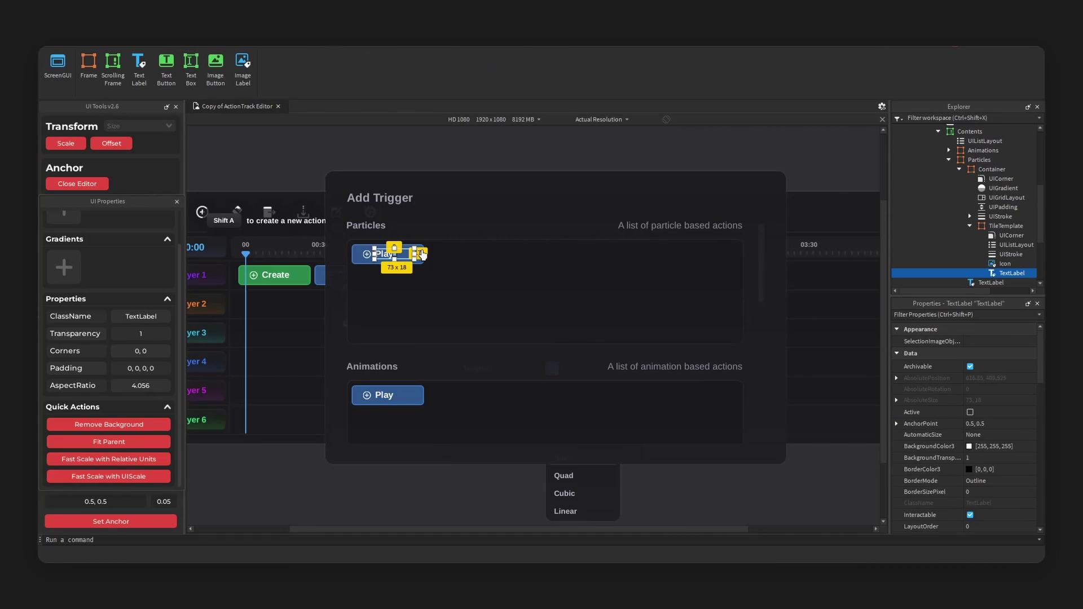